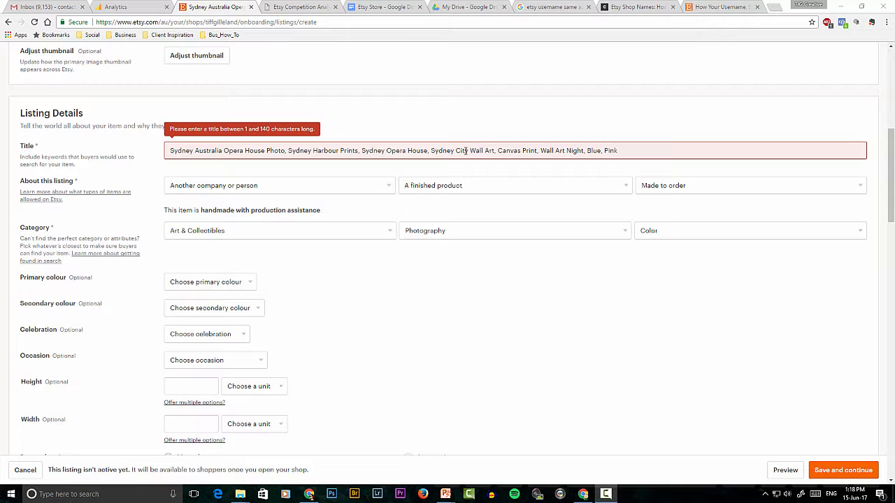
Step: Add a comma after "Sydney City" in the listing title and delete the second "Wall Art" before "Night"
{"action": "left_click", "coordinate": [468, 150]}
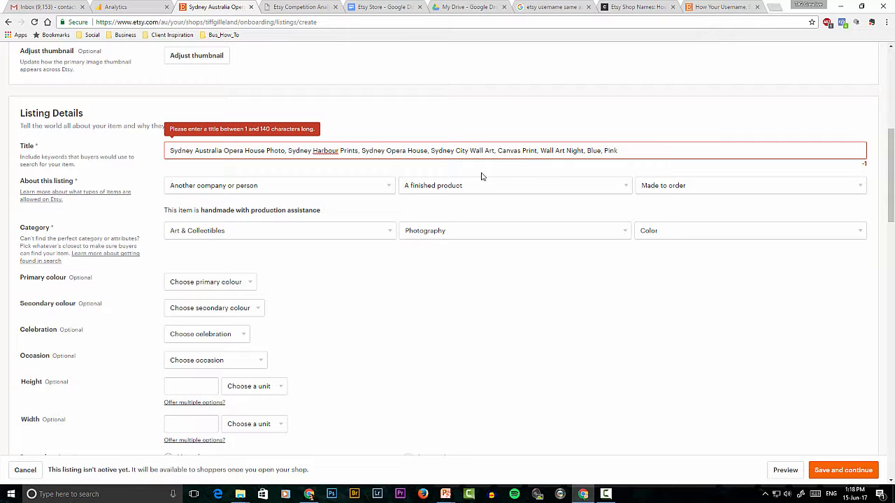
{"action": "type", "text": ","}
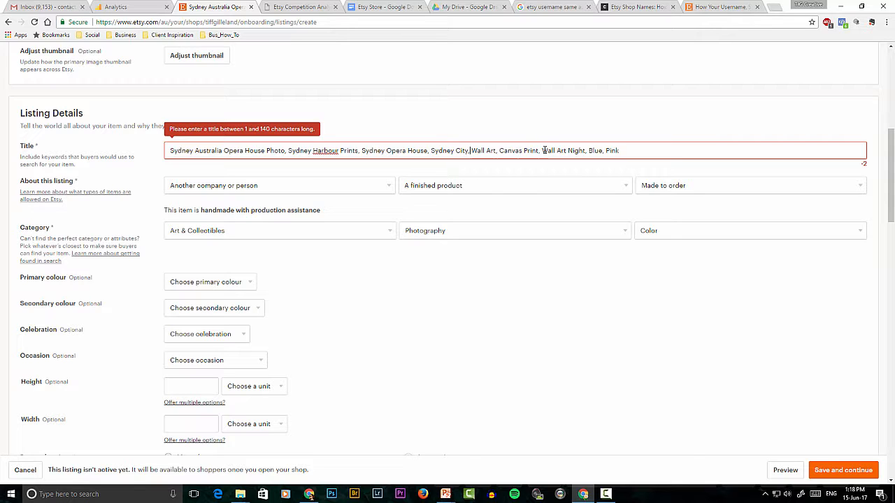
{"action": "left_click_drag", "start_coordinate": [544, 151], "coordinate": [569, 150]}
{"action": "key", "text": "BackSpace"}
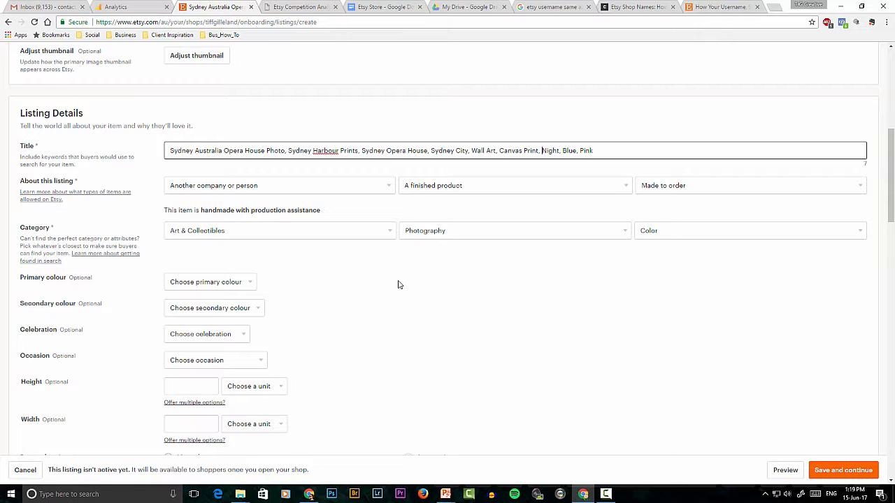
{"action": "left_click", "coordinate": [230, 282]}
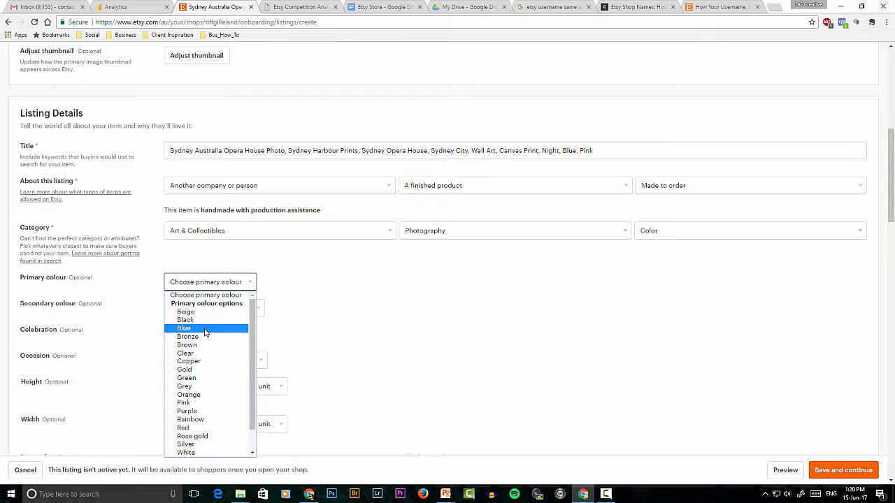
{"action": "left_click", "coordinate": [316, 327]}
{"action": "scroll", "coordinate": [423, 326], "scroll_direction": "up", "scroll_amount": 3}
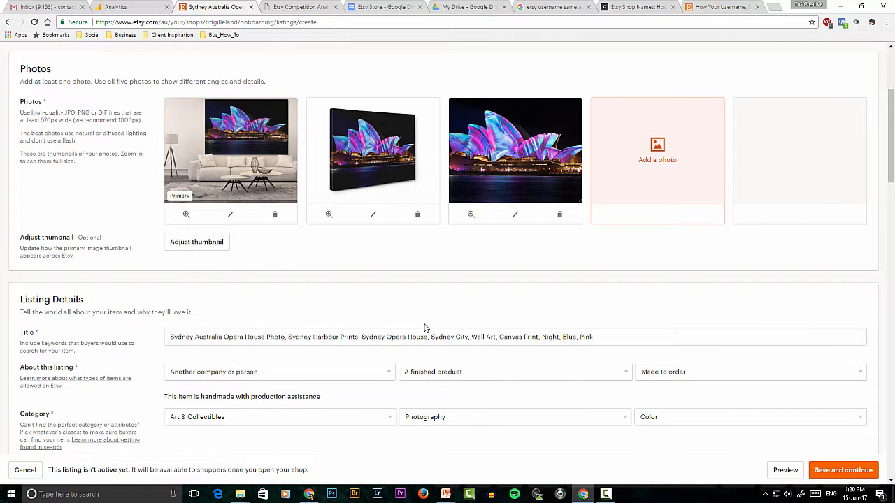
{"action": "scroll", "coordinate": [424, 325], "scroll_direction": "down", "scroll_amount": 3}
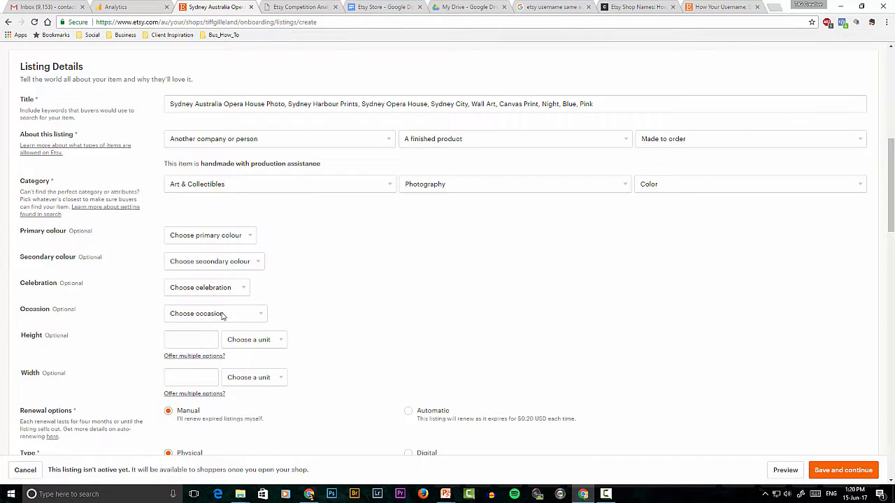
Step: Set the listing's primary colour to Blue and its secondary colour to Black
{"action": "left_click", "coordinate": [224, 238]}
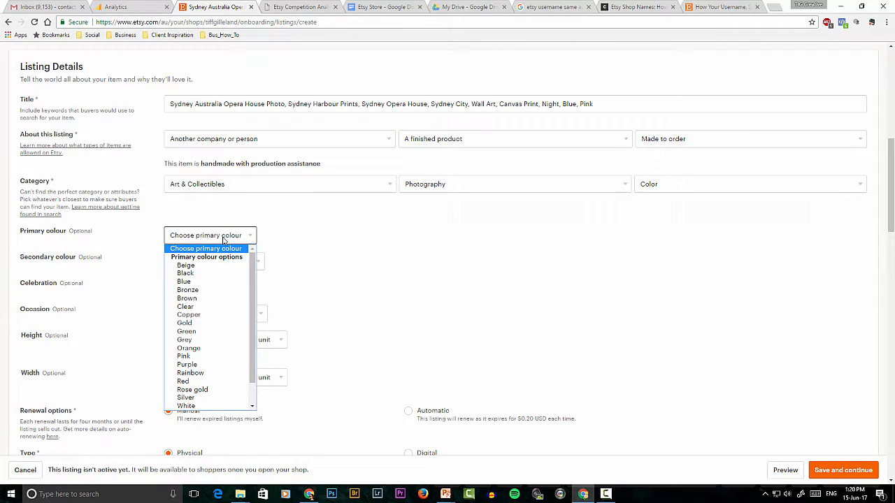
{"action": "left_click", "coordinate": [201, 281]}
{"action": "left_click", "coordinate": [202, 267]}
{"action": "left_click", "coordinate": [225, 297]}
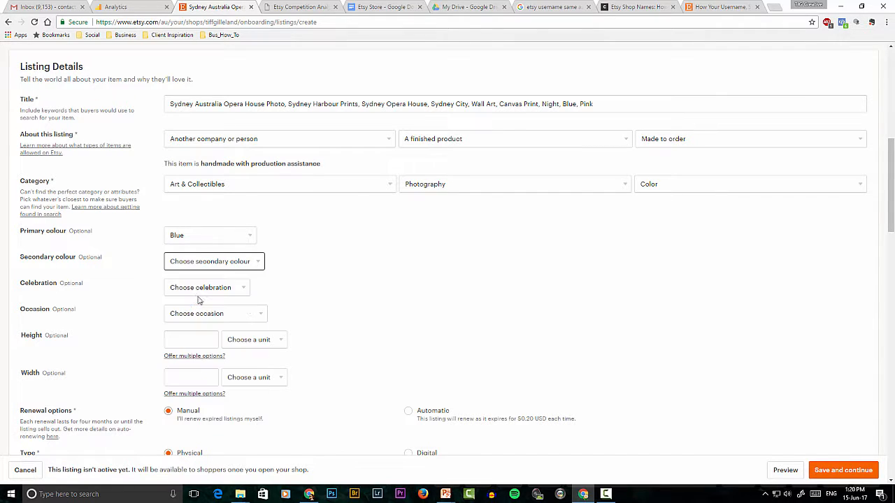
{"action": "scroll", "coordinate": [320, 308], "scroll_direction": "down", "scroll_amount": 1}
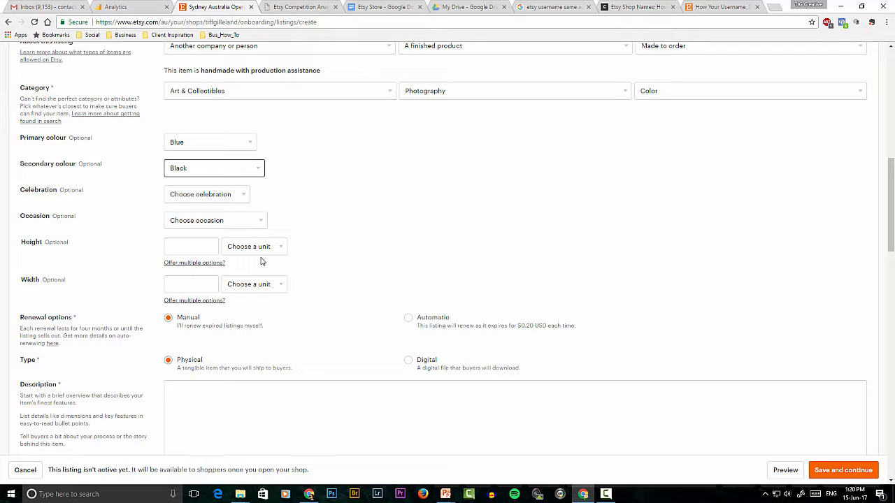
Step: Examine the choices offered for the listing's celebration and occasion, leaving both unset
{"action": "left_click", "coordinate": [222, 195]}
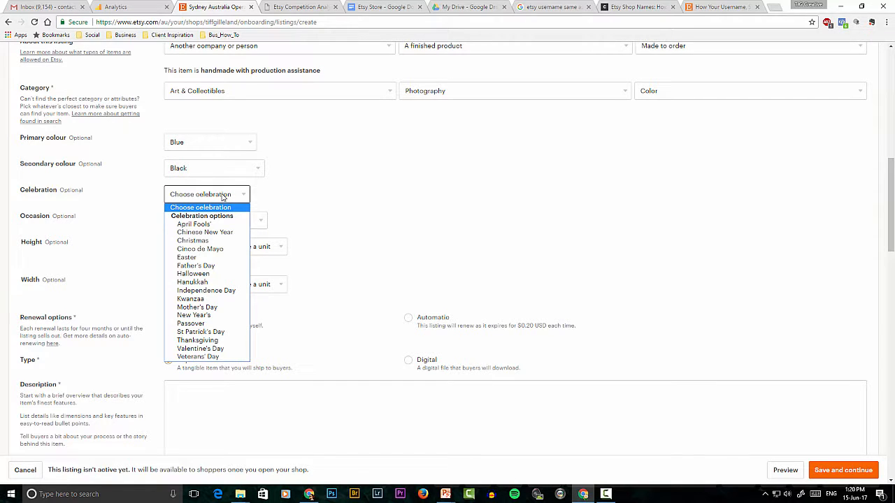
{"action": "left_click", "coordinate": [222, 195]}
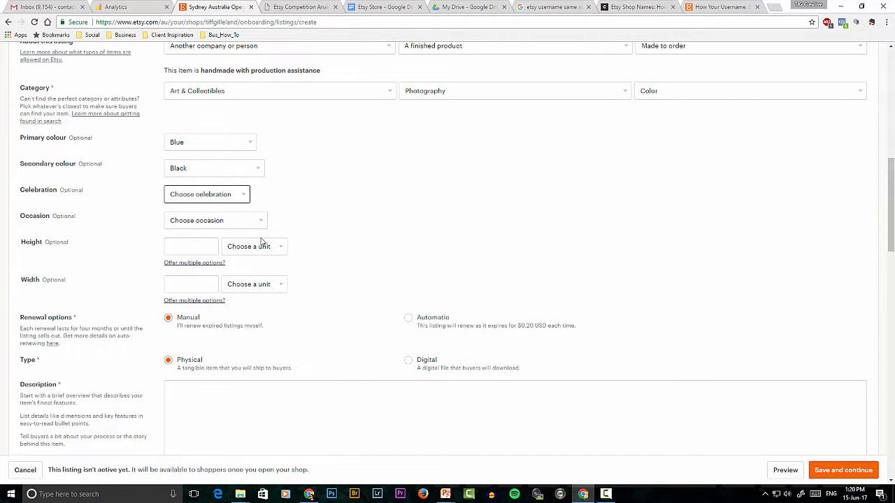
{"action": "left_click", "coordinate": [215, 224]}
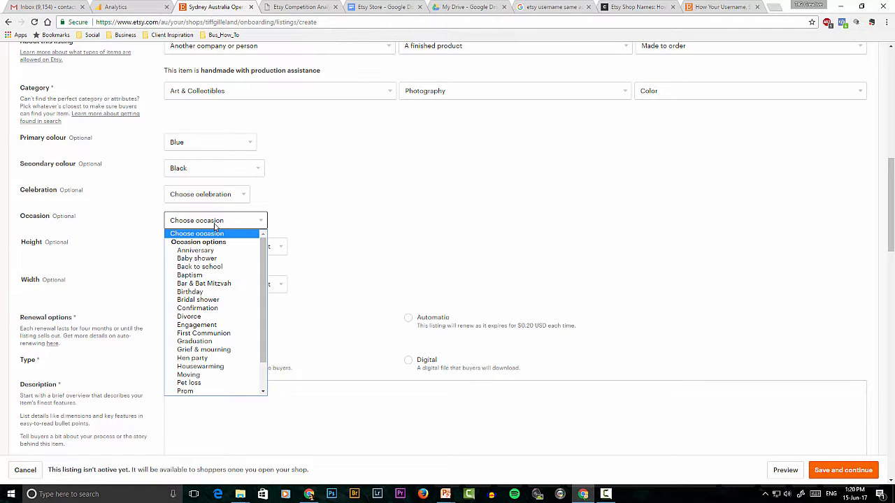
{"action": "left_click", "coordinate": [215, 225]}
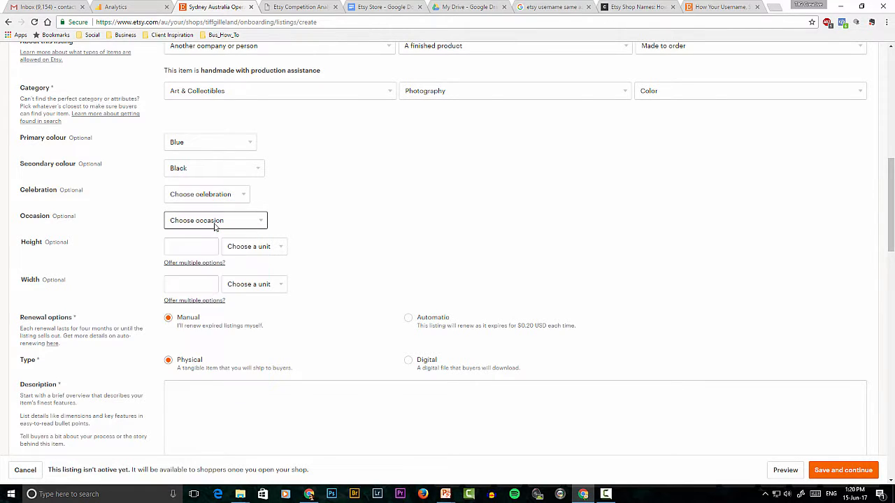
{"action": "left_click", "coordinate": [215, 225]}
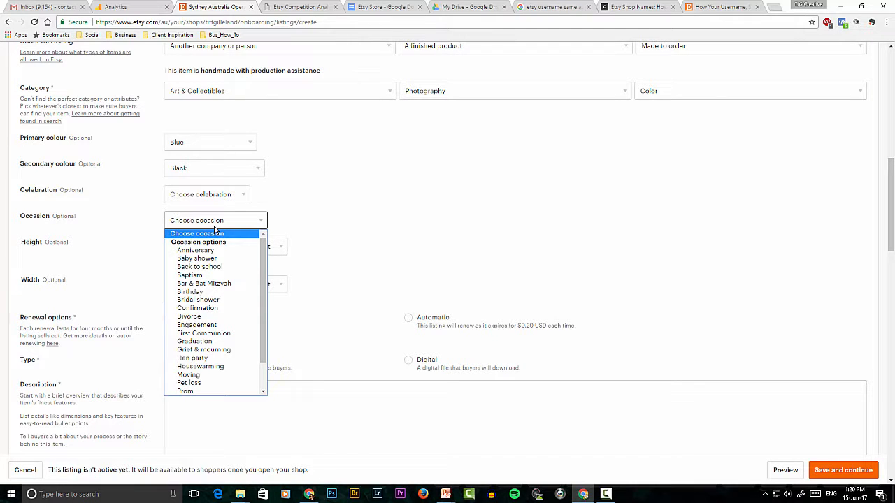
{"action": "left_click", "coordinate": [227, 223]}
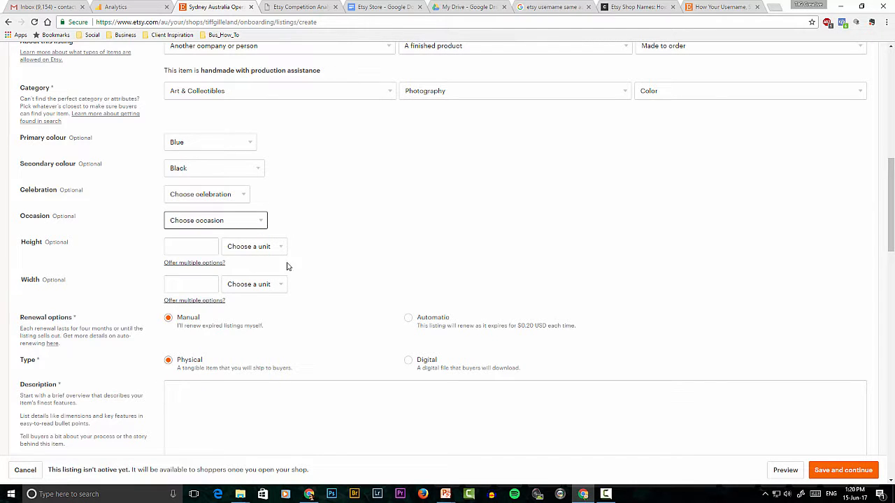
Step: Look over the remaining listing fields, from description and production partners through tags and materials to price and quantity
{"action": "left_click", "coordinate": [177, 247]}
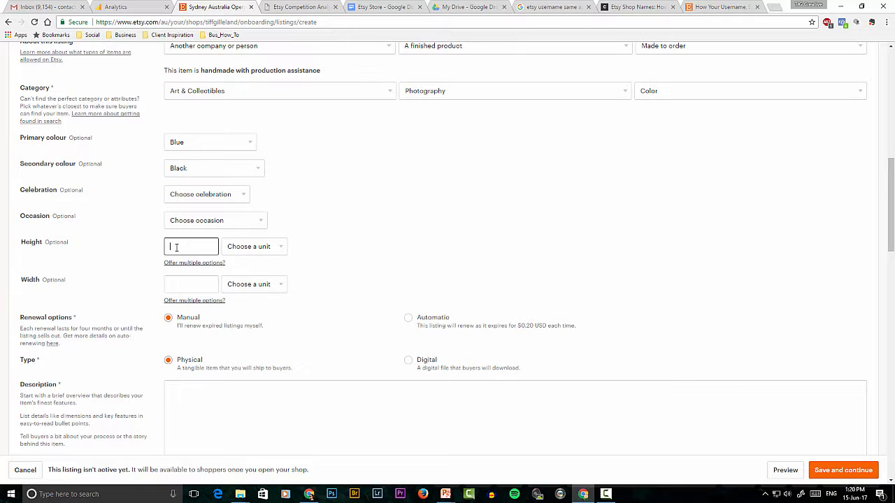
{"action": "scroll", "coordinate": [391, 350], "scroll_direction": "down", "scroll_amount": 5}
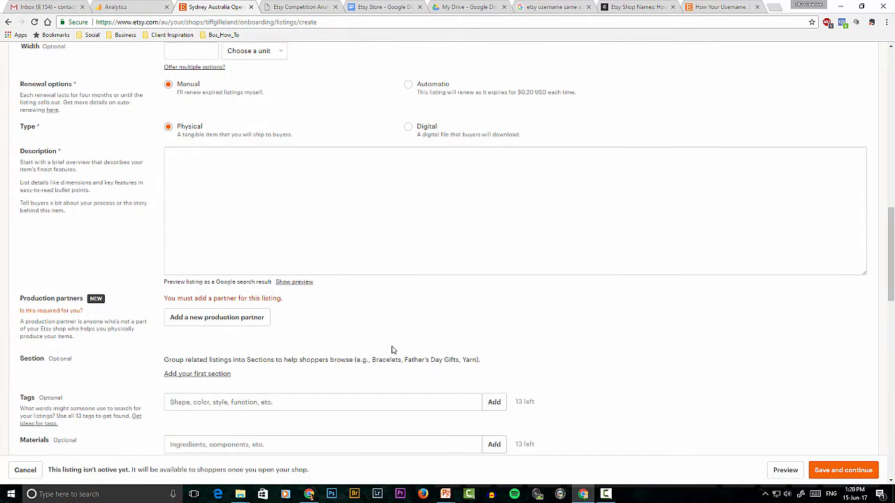
{"action": "scroll", "coordinate": [392, 349], "scroll_direction": "down", "scroll_amount": 2}
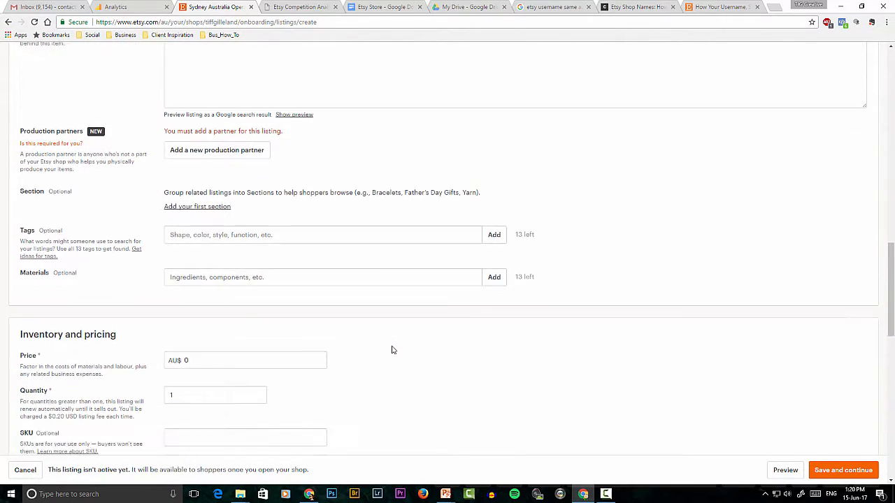
{"action": "scroll", "coordinate": [392, 349], "scroll_direction": "up", "scroll_amount": 3}
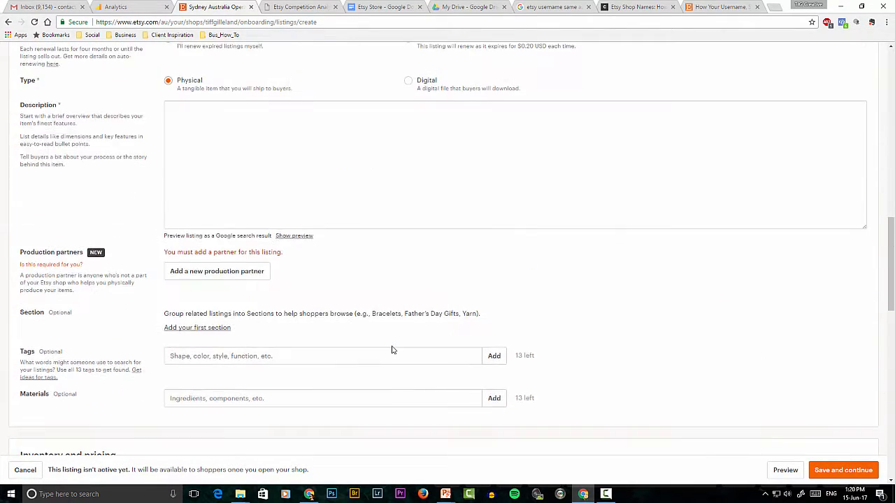
{"action": "scroll", "coordinate": [392, 350], "scroll_direction": "up", "scroll_amount": 1}
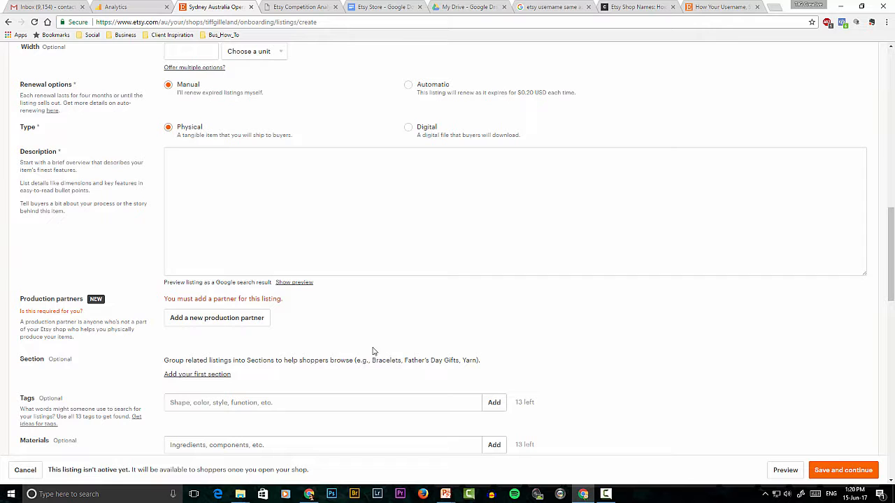
{"action": "scroll", "coordinate": [373, 351], "scroll_direction": "up", "scroll_amount": 2}
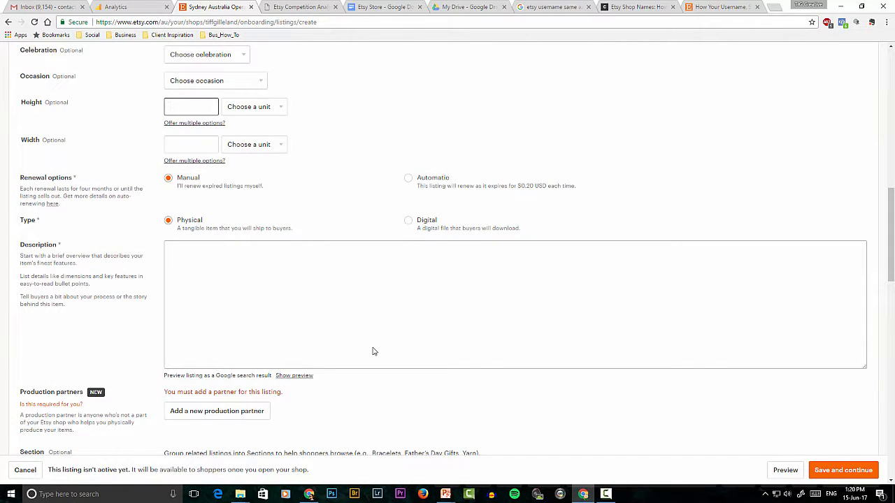
{"action": "scroll", "coordinate": [373, 351], "scroll_direction": "up", "scroll_amount": 2}
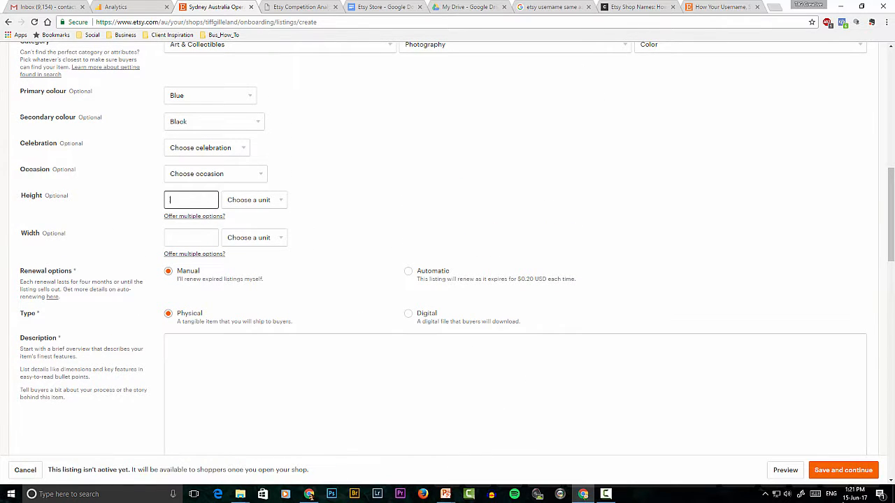
{"action": "left_click", "coordinate": [606, 494]}
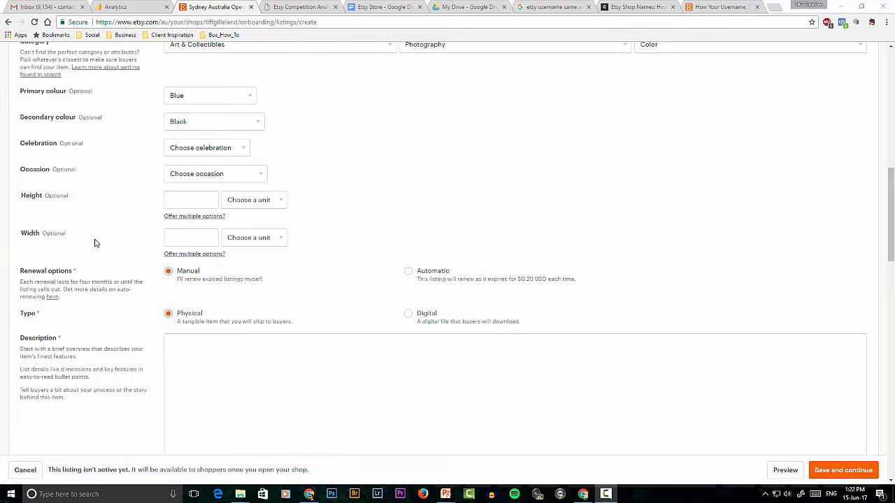
Step: Set the item's height to 30 inches and its width to 45 inches
{"action": "left_click", "coordinate": [172, 200]}
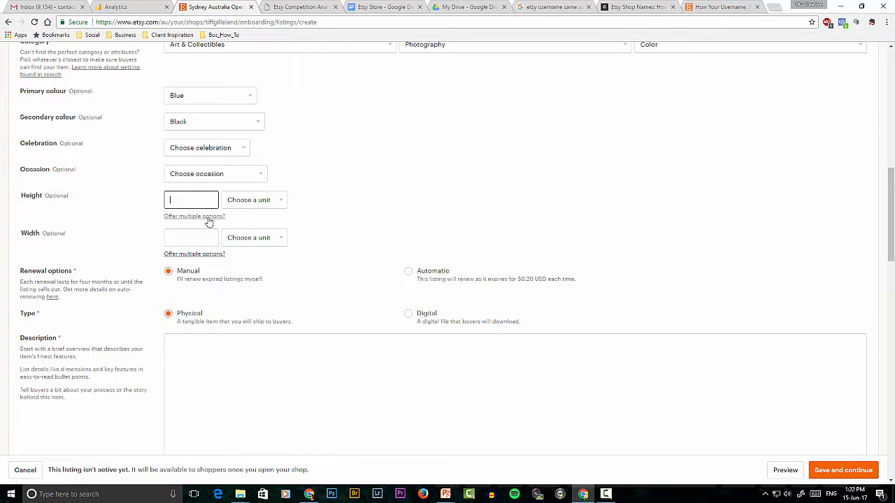
{"action": "type", "text": "30"}
{"action": "left_click", "coordinate": [242, 200]}
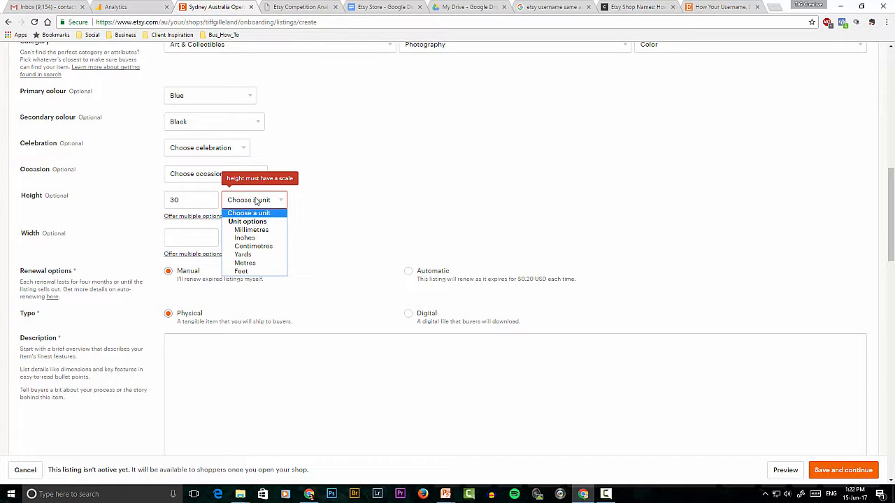
{"action": "left_click", "coordinate": [244, 238]}
{"action": "left_click", "coordinate": [200, 238]}
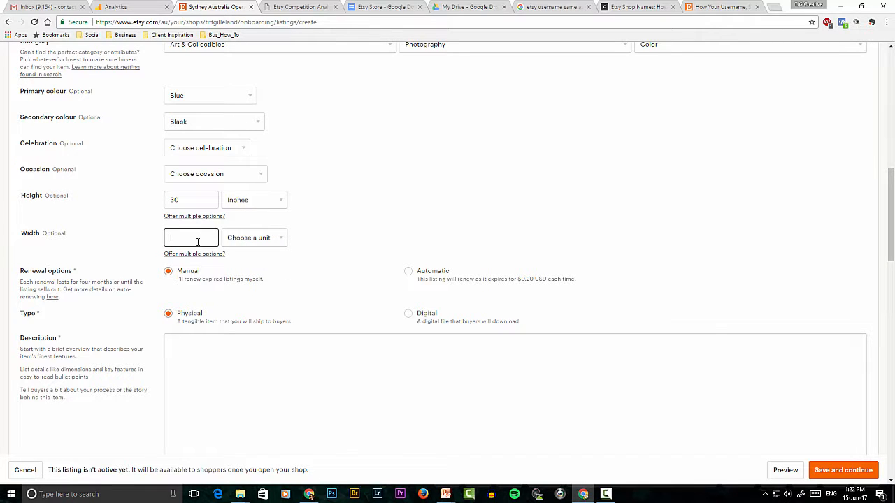
{"action": "type", "text": "45"}
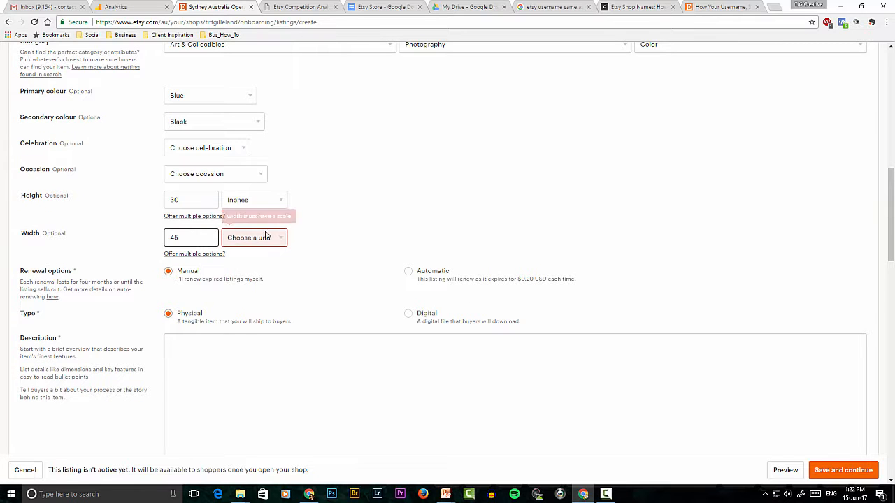
{"action": "left_click", "coordinate": [266, 237]}
{"action": "left_click", "coordinate": [248, 269]}
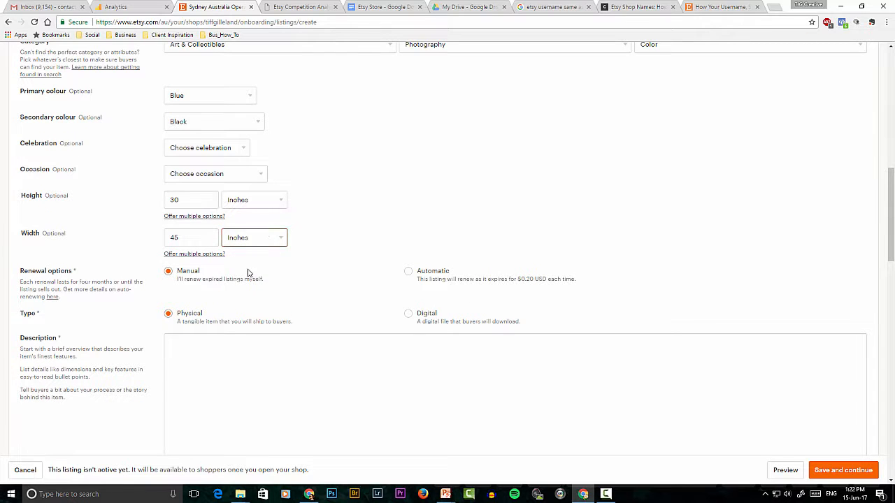
Step: Mark the width as offered in more than one option and open the listing's variations for editing
{"action": "left_click", "coordinate": [204, 255]}
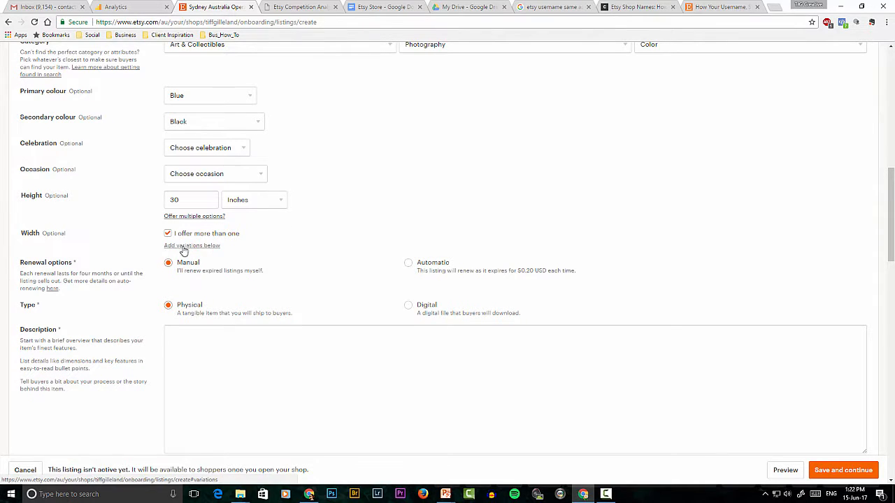
{"action": "left_click", "coordinate": [192, 246]}
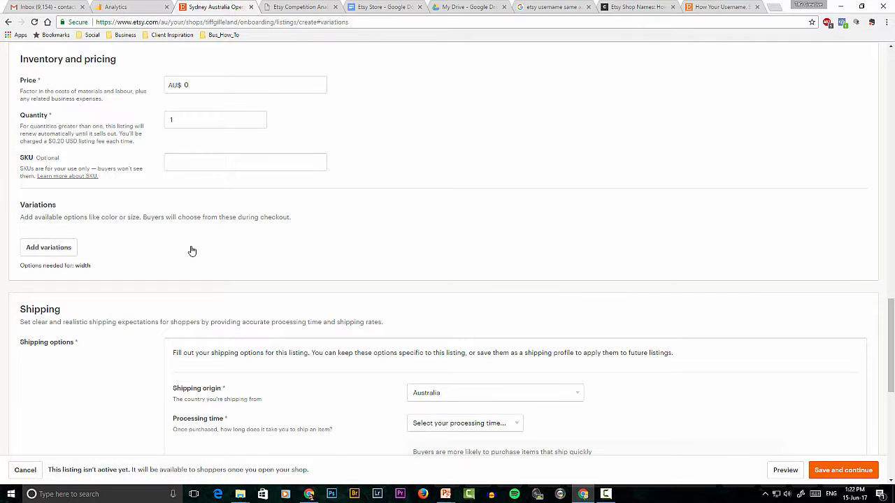
{"action": "left_click", "coordinate": [56, 248]}
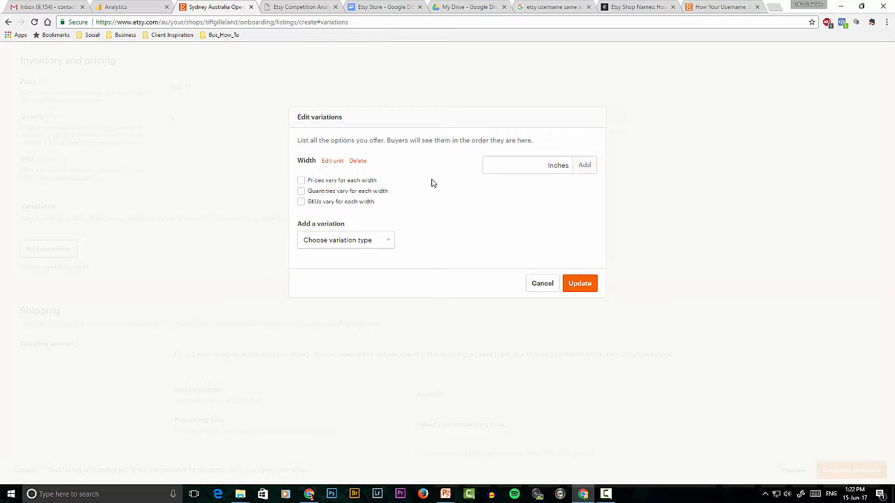
Step: Add a Dimensions variation to the listing with inches as its unit
{"action": "left_click", "coordinate": [384, 240]}
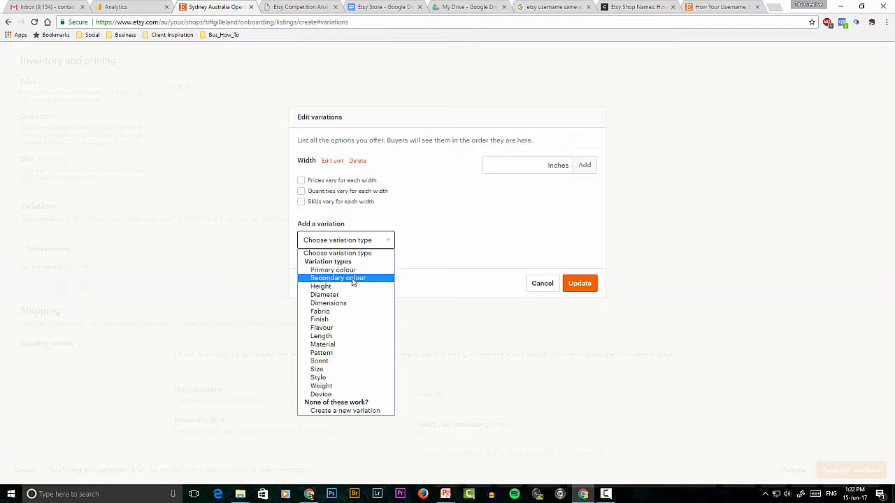
{"action": "left_click", "coordinate": [328, 302]}
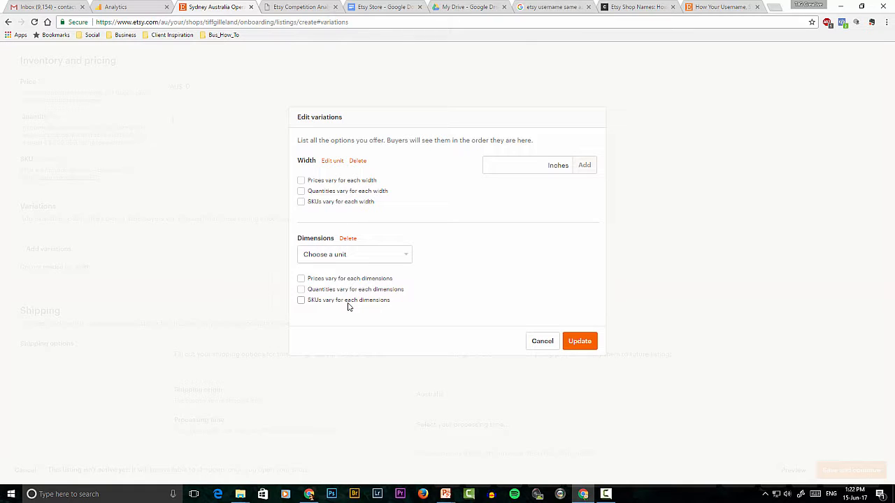
{"action": "left_click", "coordinate": [354, 258]}
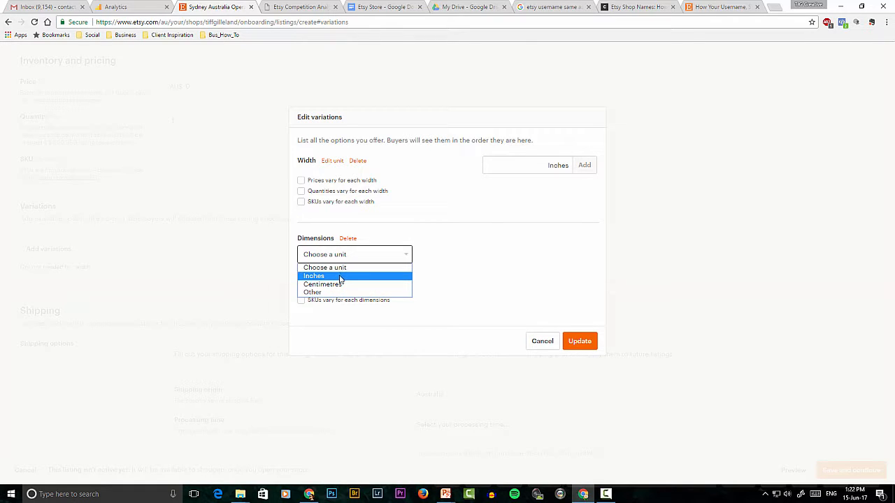
{"action": "left_click", "coordinate": [341, 276]}
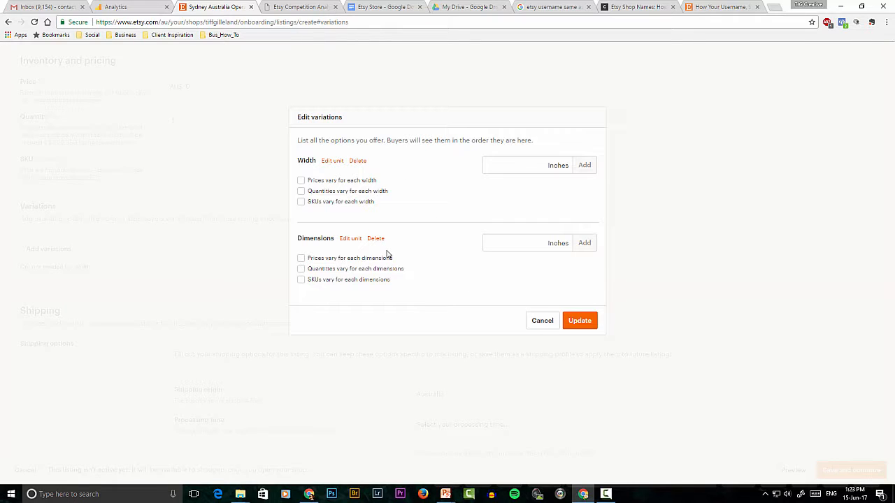
Step: Add 24 x 36 inches as a Dimensions option and mark prices as varying for each dimension
{"action": "left_click", "coordinate": [543, 244]}
{"action": "left_click", "coordinate": [543, 245]}
{"action": "type", "text": "24 x 36"}
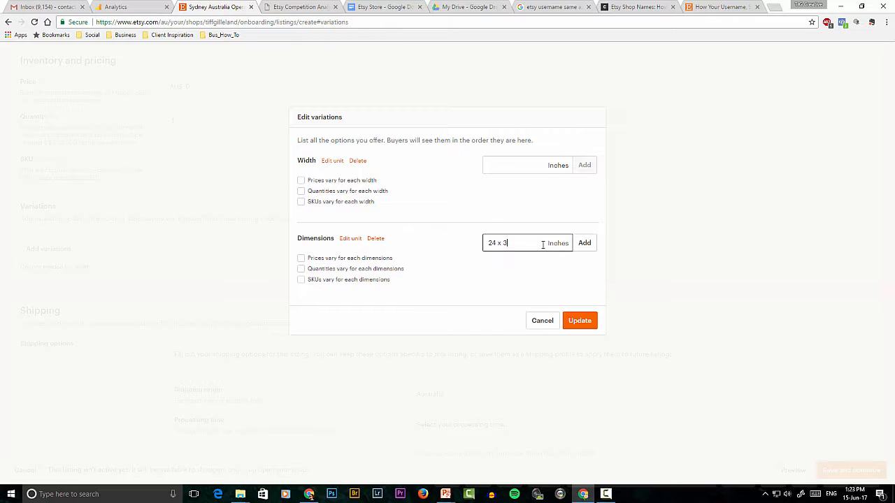
{"action": "left_click", "coordinate": [587, 244]}
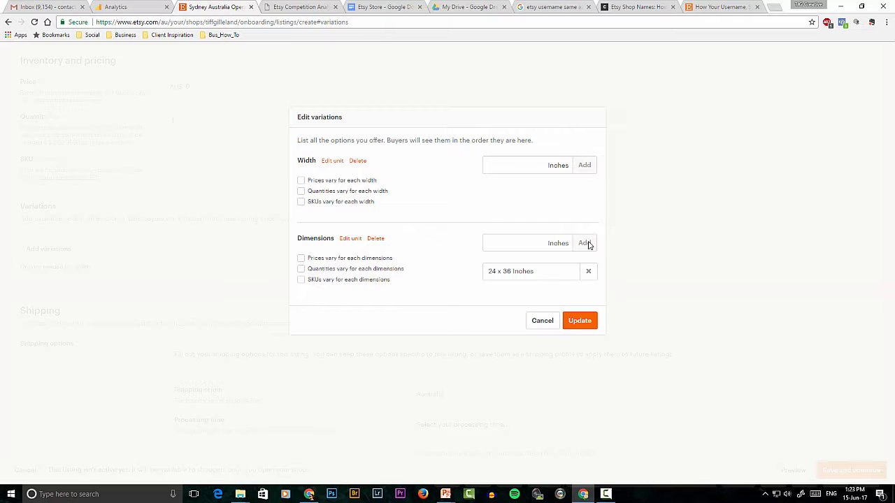
{"action": "left_click", "coordinate": [300, 259]}
Step: Add 20 x 30 and 12 x 18 inches as further Dimensions options
{"action": "left_click", "coordinate": [538, 243]}
{"action": "type", "text": "20 x 30"}
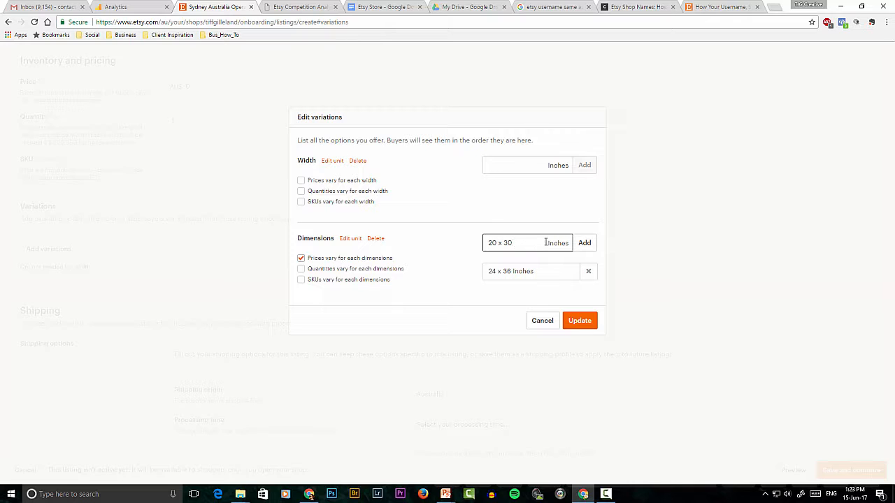
{"action": "left_click", "coordinate": [583, 245]}
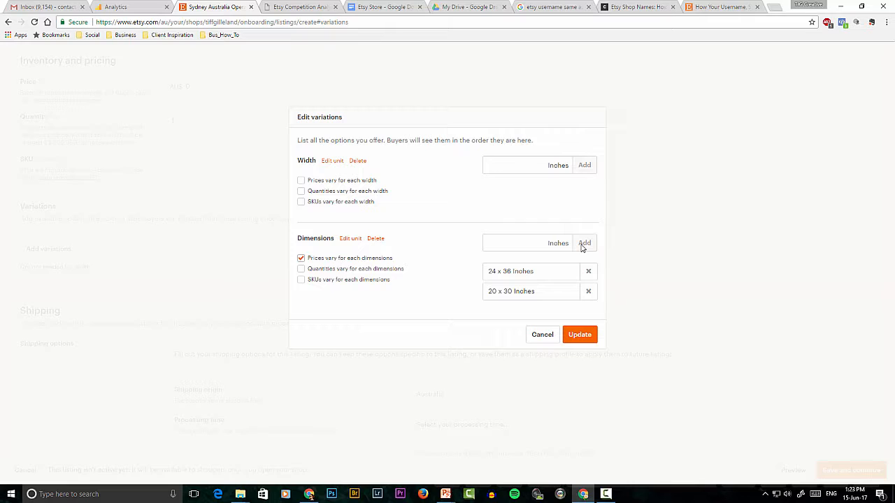
{"action": "left_click", "coordinate": [541, 243]}
{"action": "type", "text": "12 x 18"}
{"action": "left_click", "coordinate": [585, 243]}
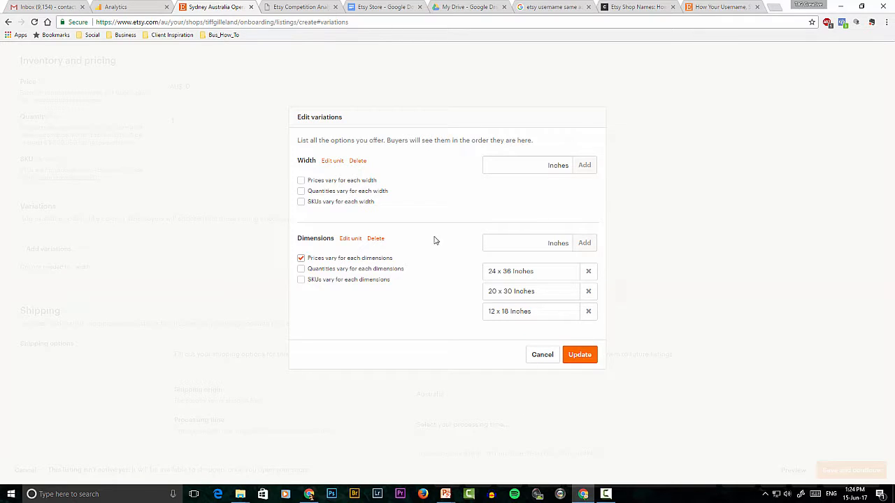
Step: Delete the Width variation, reorder the dimensions to 12 x 18, 24 x 36, 20 x 30, and apply the variations to the listing
{"action": "left_click", "coordinate": [357, 161]}
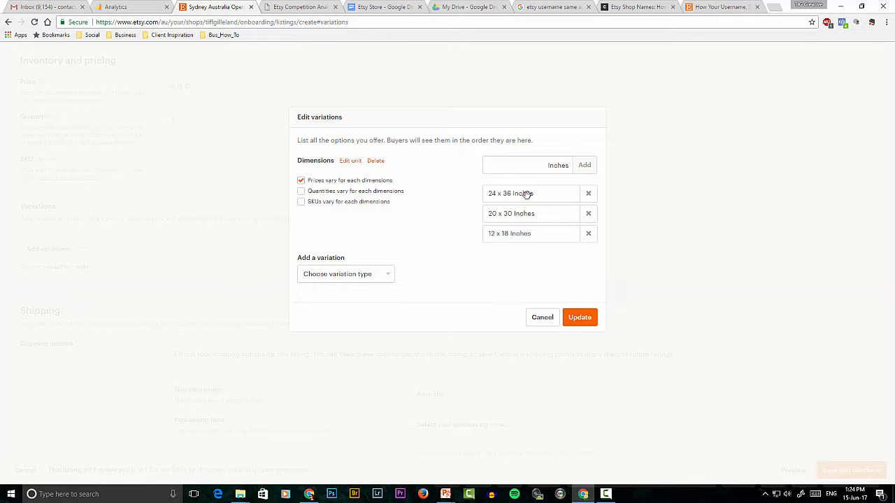
{"action": "left_click_drag", "start_coordinate": [536, 214], "coordinate": [541, 241]}
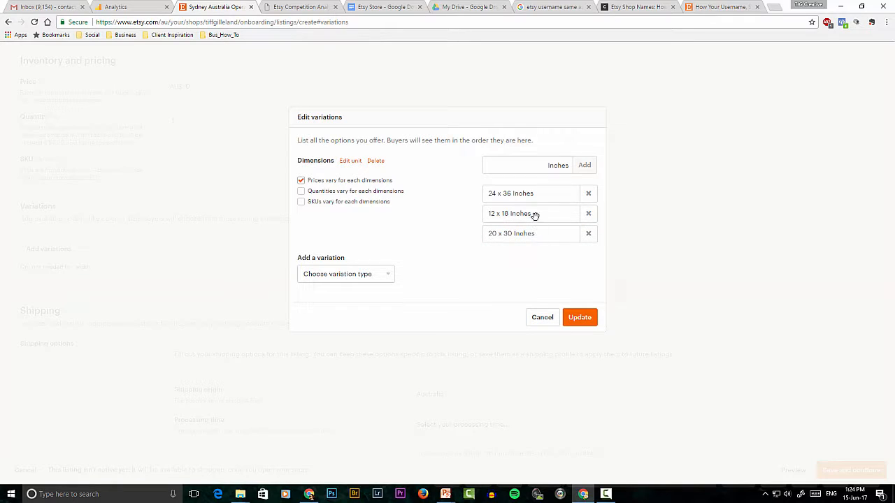
{"action": "left_click_drag", "start_coordinate": [535, 216], "coordinate": [534, 194]}
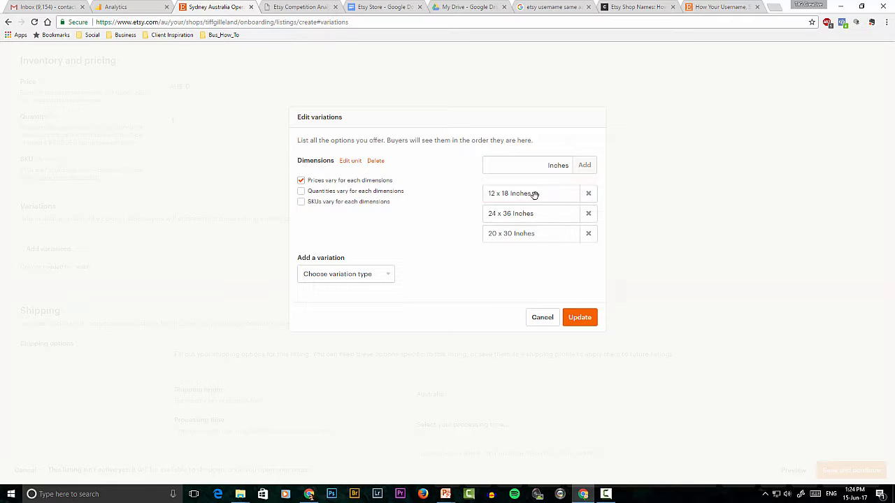
{"action": "left_click", "coordinate": [579, 318]}
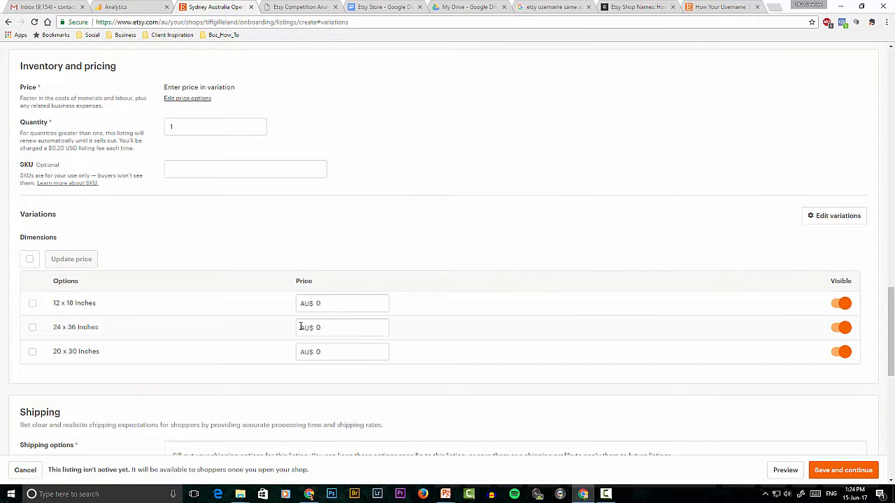
Step: Set the variation prices to AU$ 245 for 12 x 18, AU$ 430 for 24 x 36 and AU$ 375 for 20 x 30 inches
{"action": "left_click", "coordinate": [321, 306]}
{"action": "double_click", "coordinate": [328, 304]}
{"action": "type", "text": "245"}
{"action": "double_click", "coordinate": [326, 327]}
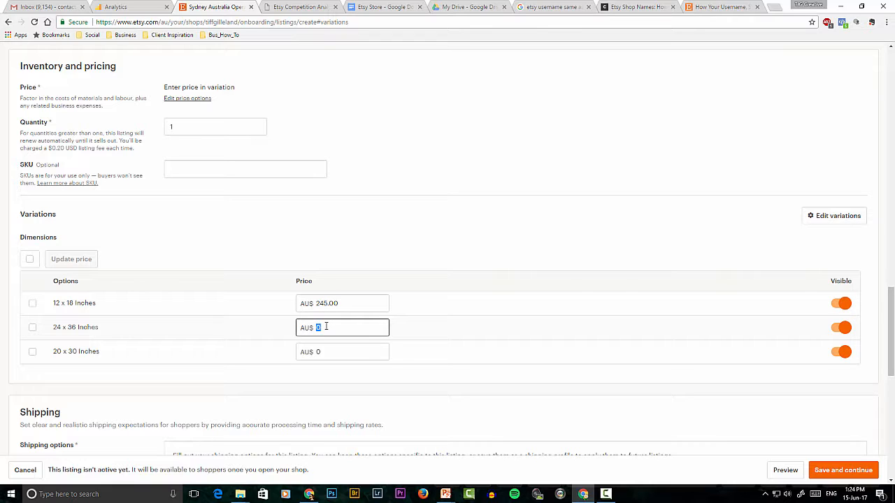
{"action": "type", "text": "430"}
{"action": "double_click", "coordinate": [327, 353]}
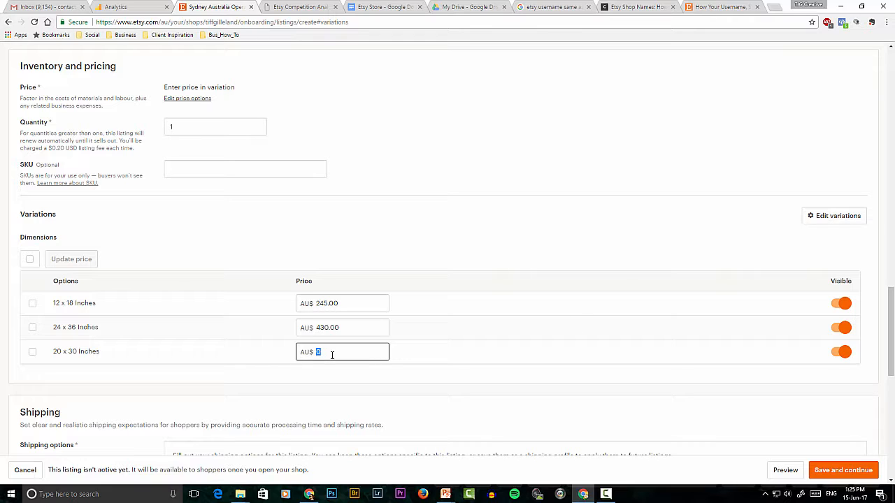
{"action": "type", "text": "375"}
{"action": "key", "text": "Tab"}
Step: Reorder the Dimensions options so 20 x 30 inches sits between 12 x 18 and 24 x 36, and update the listing
{"action": "left_click", "coordinate": [841, 220]}
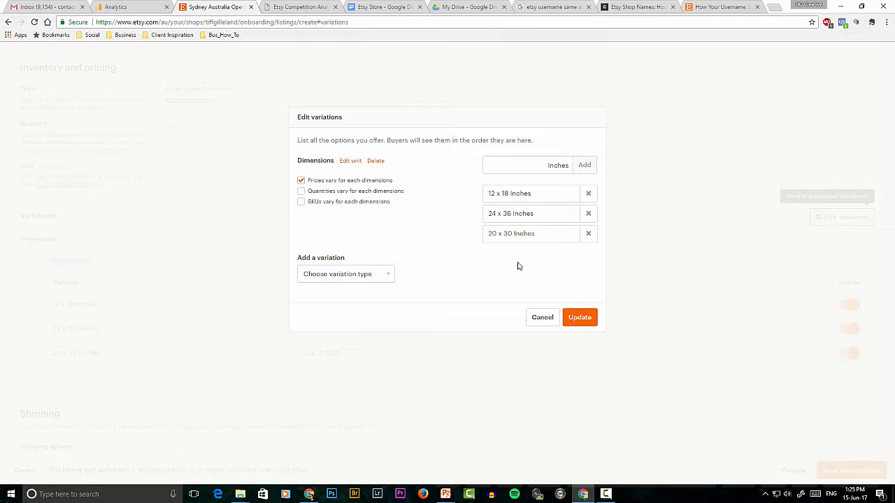
{"action": "left_click_drag", "start_coordinate": [533, 234], "coordinate": [533, 218]}
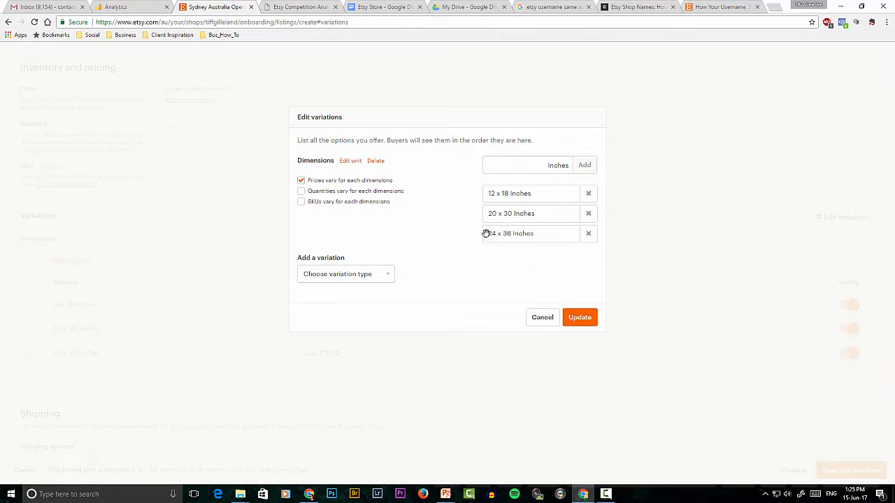
{"action": "left_click", "coordinate": [582, 319]}
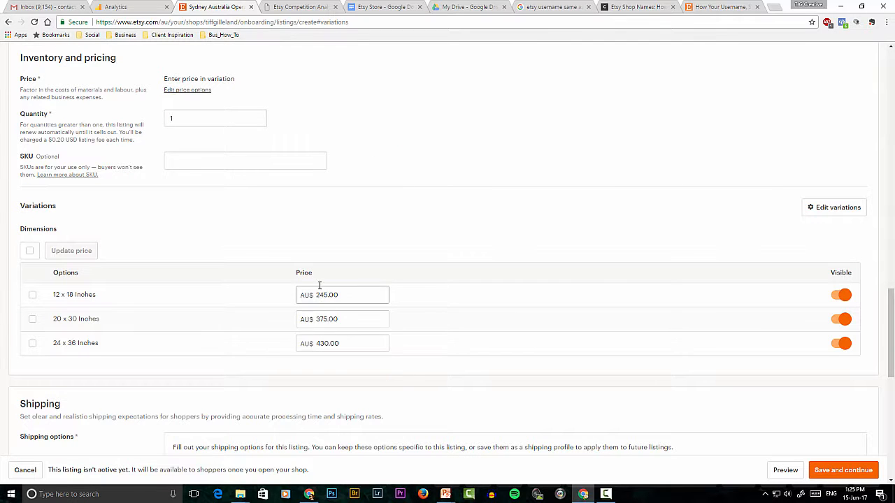
Step: Copy the description in the Etsy Store Google Doc, from "This is the Sydney Opera House" through "arrive ready to hang."
{"action": "scroll", "coordinate": [451, 332], "scroll_direction": "up", "scroll_amount": 5}
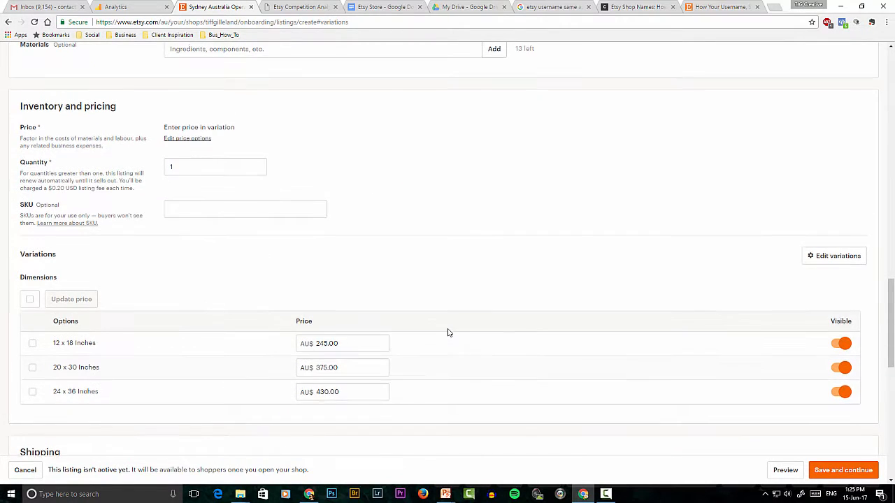
{"action": "scroll", "coordinate": [449, 332], "scroll_direction": "up", "scroll_amount": 6}
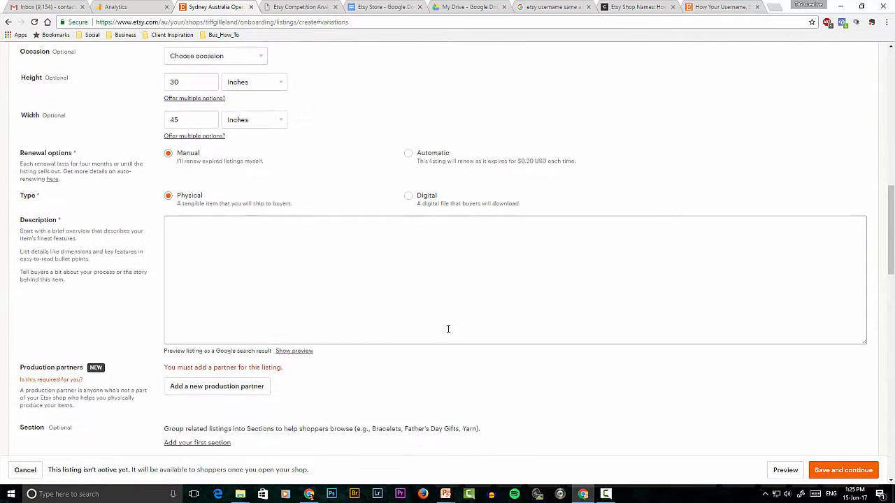
{"action": "scroll", "coordinate": [449, 333], "scroll_direction": "down", "scroll_amount": 2}
{"action": "scroll", "coordinate": [449, 333], "scroll_direction": "down", "scroll_amount": 1}
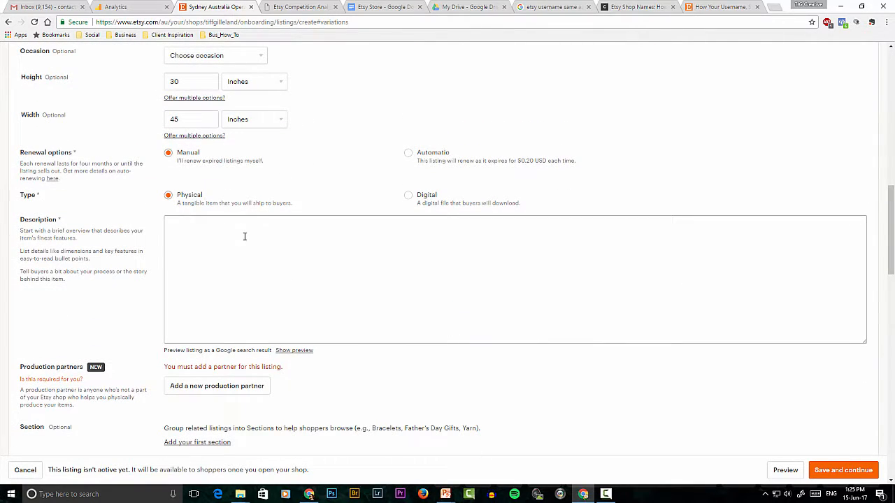
{"action": "left_click", "coordinate": [202, 230]}
{"action": "left_click", "coordinate": [383, 7]}
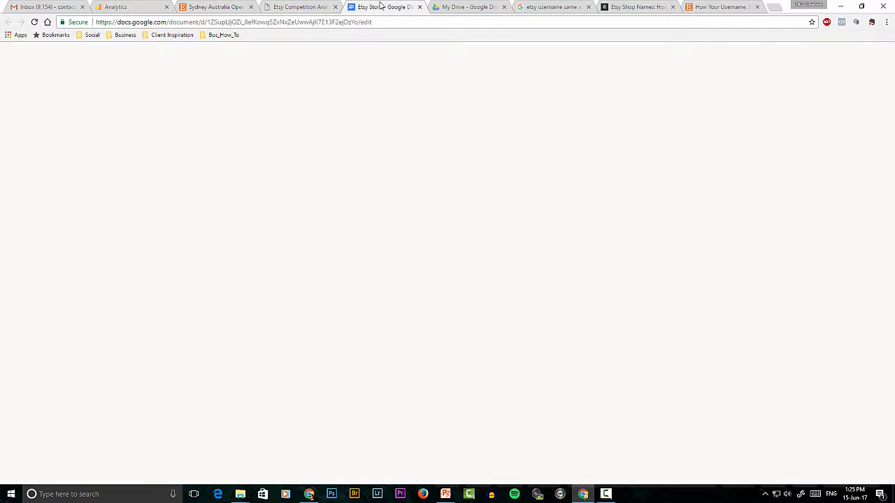
{"action": "scroll", "coordinate": [411, 243], "scroll_direction": "up", "scroll_amount": 15}
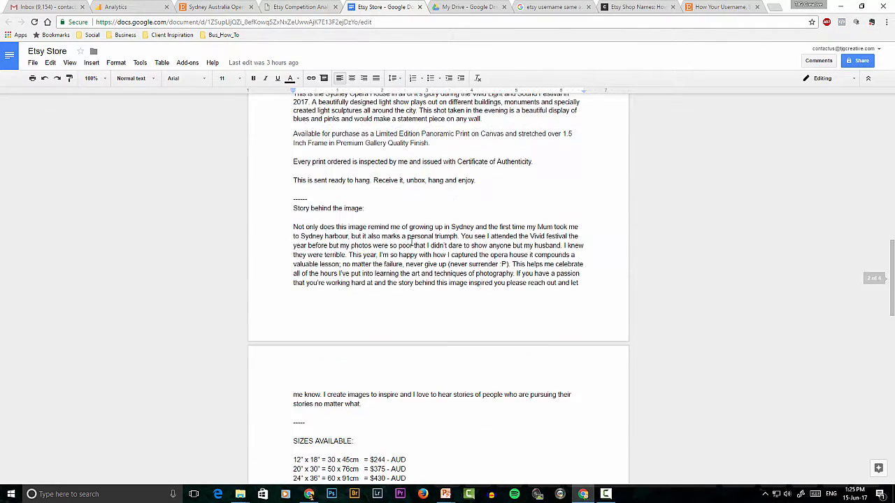
{"action": "scroll", "coordinate": [411, 242], "scroll_direction": "down", "scroll_amount": 2}
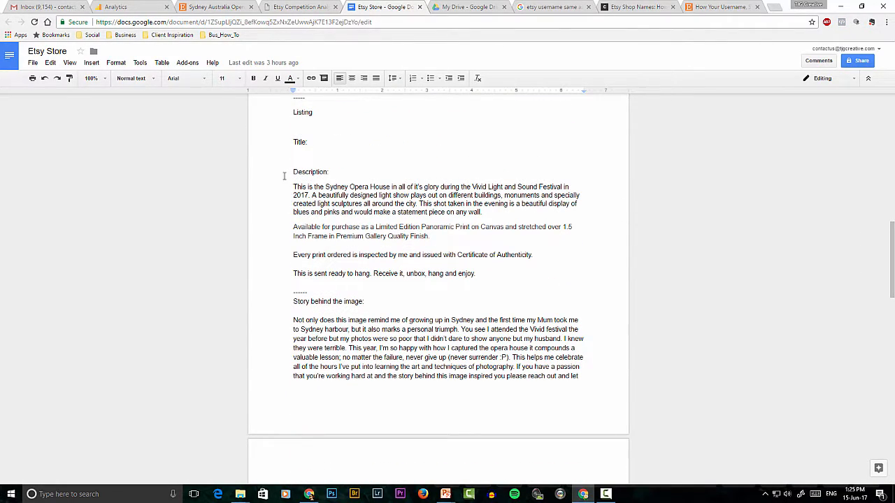
{"action": "left_click_drag", "start_coordinate": [293, 187], "coordinate": [419, 480]}
{"action": "left_click_drag", "start_coordinate": [430, 442], "coordinate": [541, 352]}
{"action": "scroll", "coordinate": [431, 437], "scroll_direction": "down", "scroll_amount": 5}
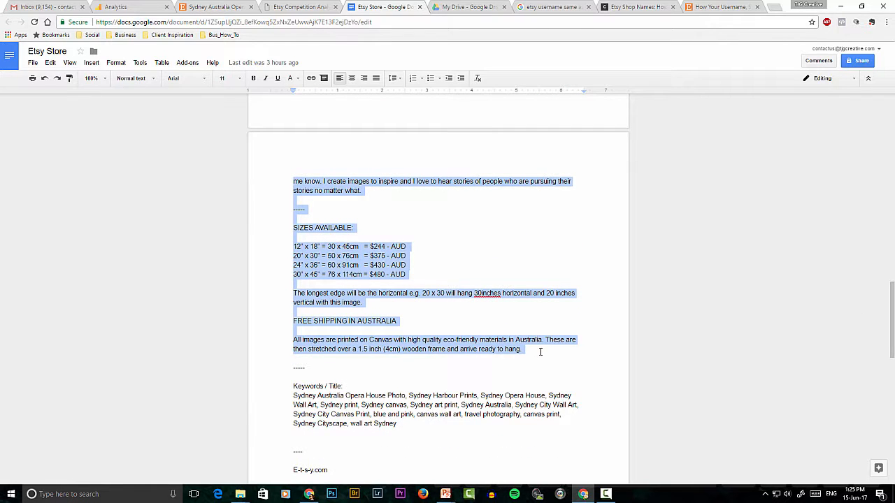
Step: Return to the Etsy listing and paste the copied text into its Description
{"action": "left_click", "coordinate": [307, 7]}
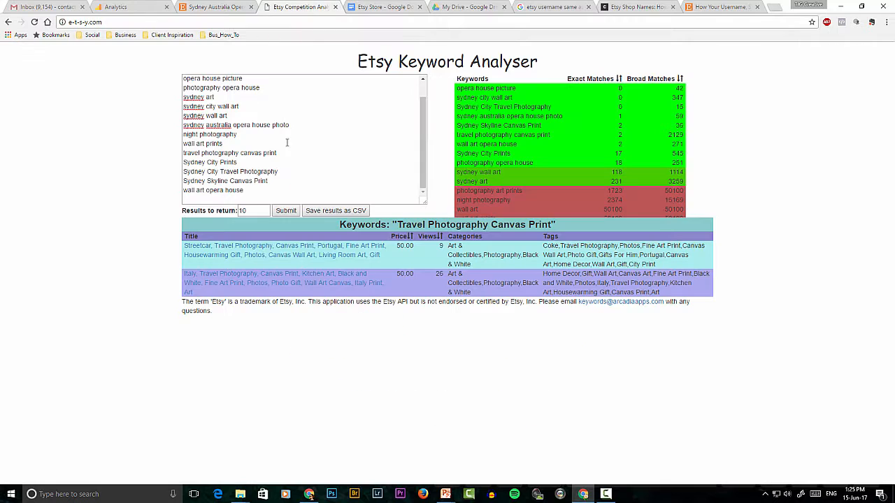
{"action": "left_click", "coordinate": [209, 7]}
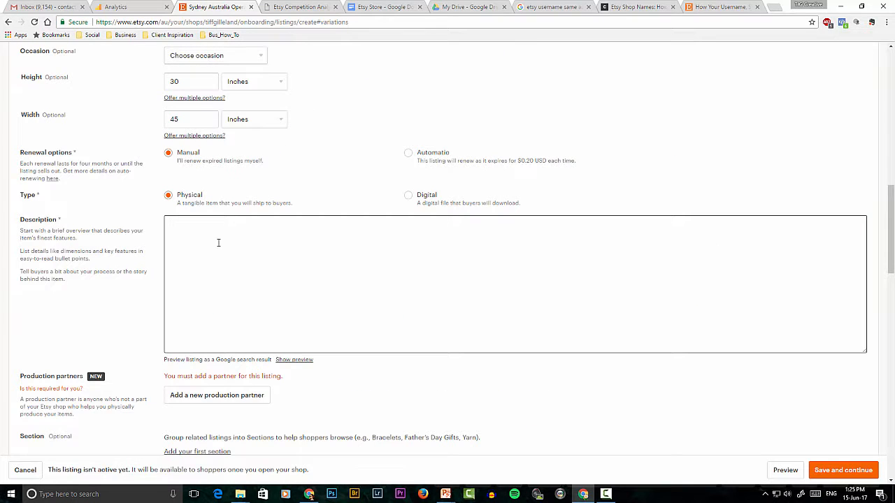
{"action": "key", "text": "ctrl+v"}
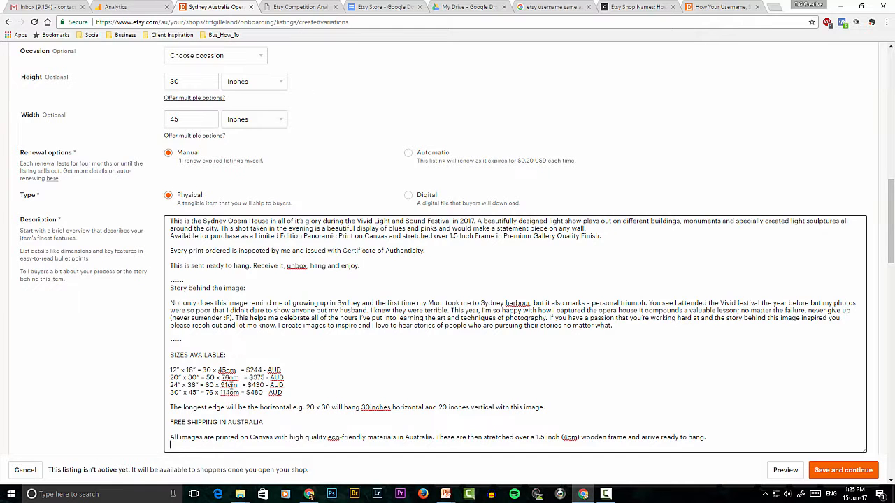
Step: Append a "-----" divider and the heading "CONNECT WITH ME ON SOCIAL MEDIA BELOW" to the end of the description
{"action": "scroll", "coordinate": [245, 357], "scroll_direction": "down", "scroll_amount": 2}
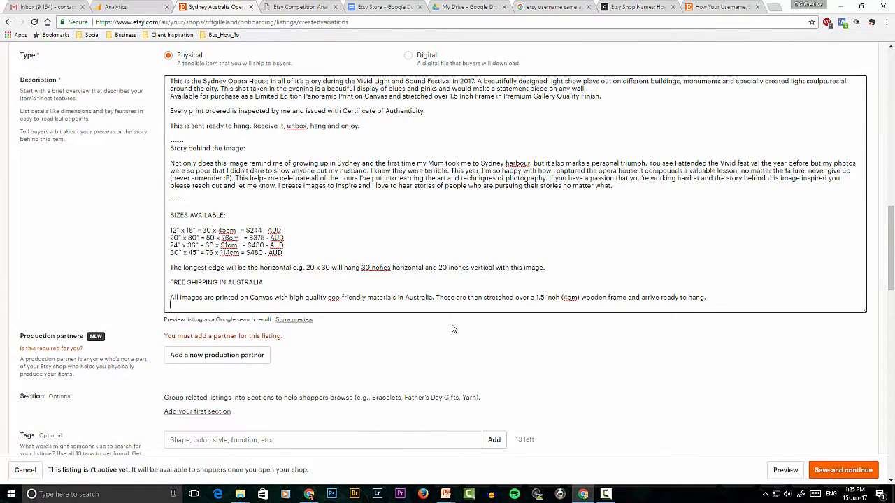
{"action": "key", "text": "Return"}
{"action": "type", "text": "-----"}
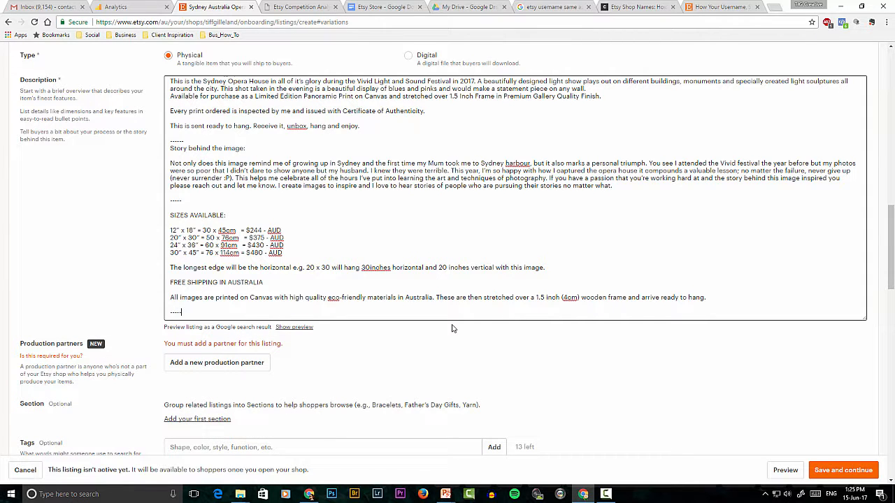
{"action": "key", "text": "Return"}
{"action": "key", "text": "Return"}
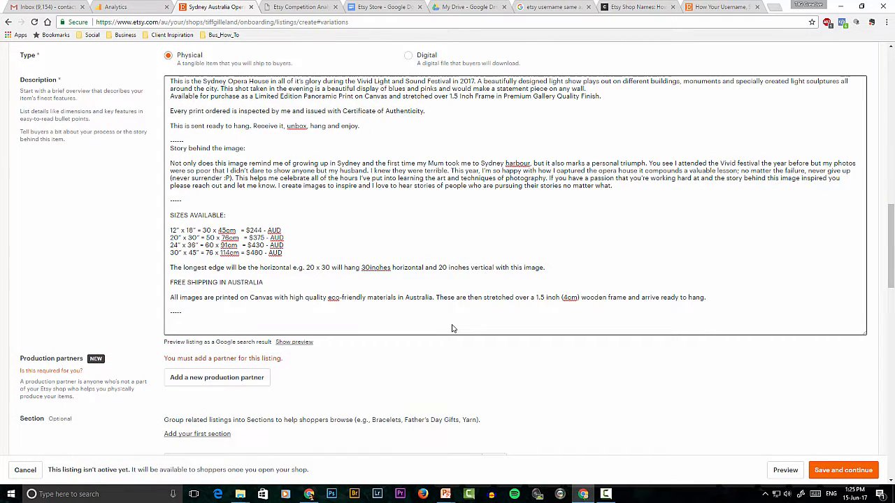
{"action": "type", "text": "CONNECT WITH ME ON "}
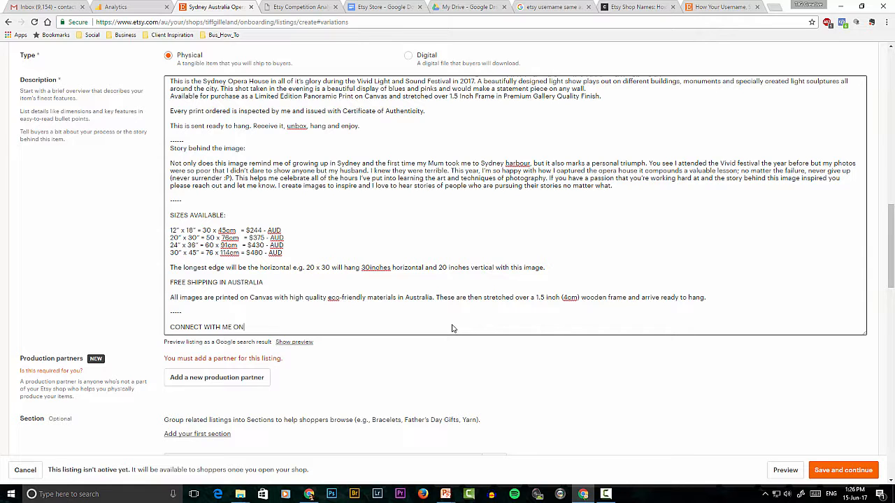
{"action": "type", "text": "SOCIAL MEDIA BELOW"}
{"action": "key", "text": "Return"}
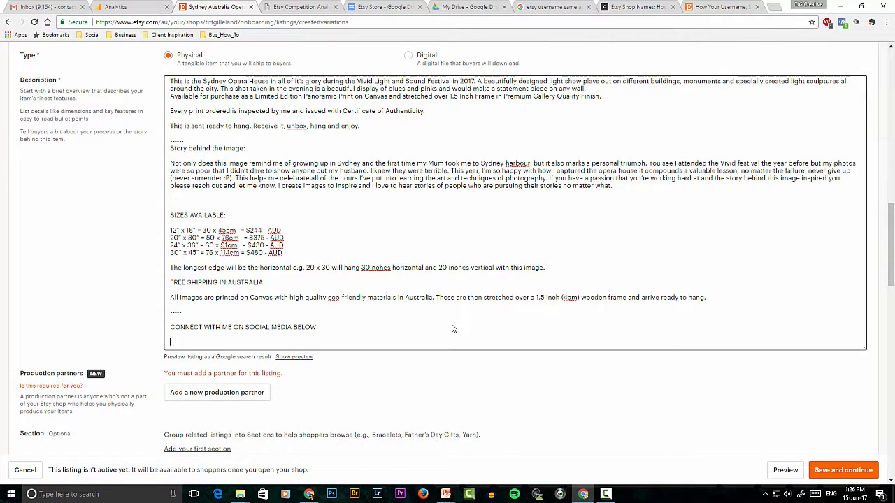
Step: Add separate Instagram and Facebook lines beneath the social media heading in the description
{"action": "type", "text": "F"}
{"action": "key", "text": "BackSpace"}
{"action": "type", "text": "Instagram"}
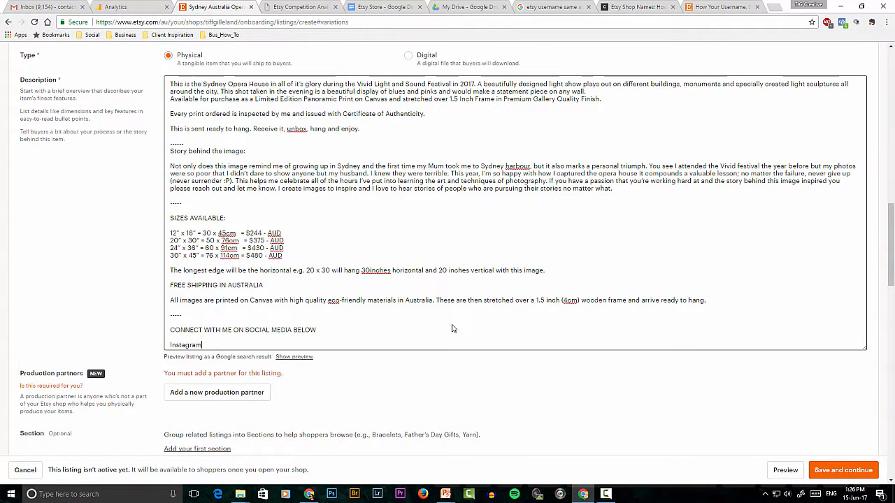
{"action": "key", "text": "Return"}
{"action": "type", "text": "Facebo"}
{"action": "type", "text": "ok:"}
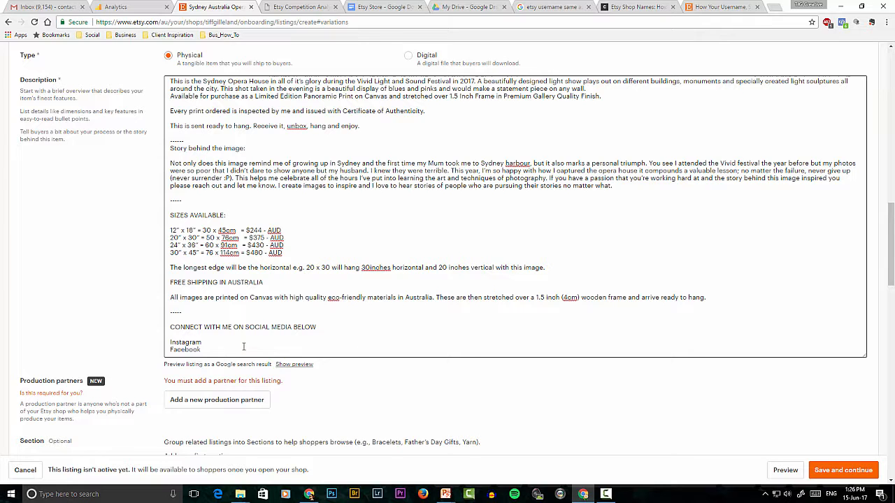
{"action": "left_click", "coordinate": [202, 351]}
{"action": "left_click", "coordinate": [209, 342]}
{"action": "type", "text": "http://bit.ly/2rtEqDl Facebook: http://bit.ly/2riNOqd"}
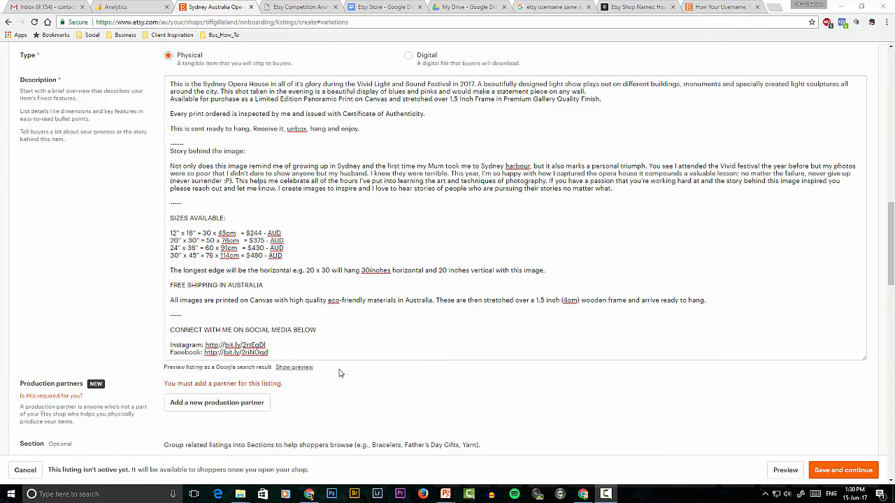
{"action": "left_click", "coordinate": [274, 353]}
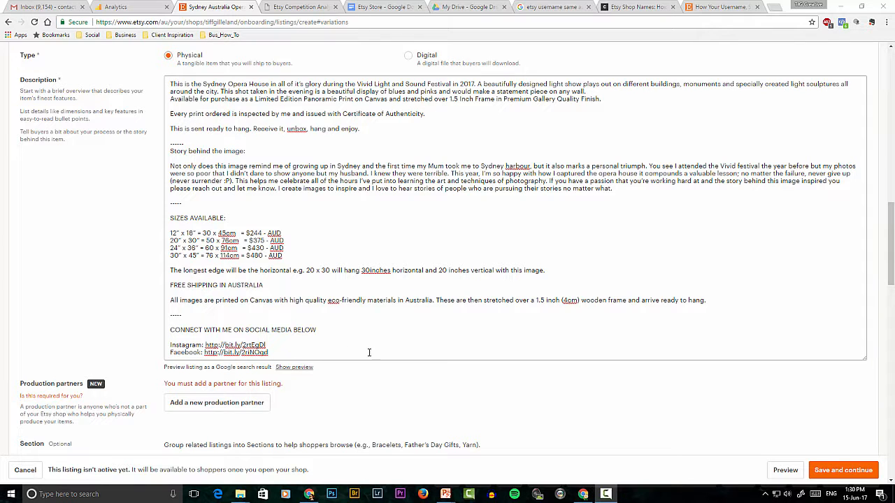
{"action": "scroll", "coordinate": [345, 364], "scroll_direction": "down", "scroll_amount": 2}
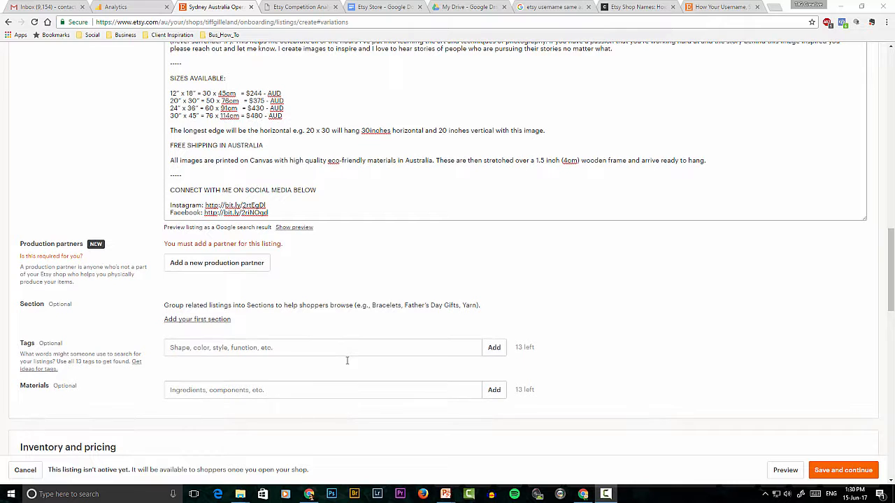
{"action": "left_click", "coordinate": [280, 288]}
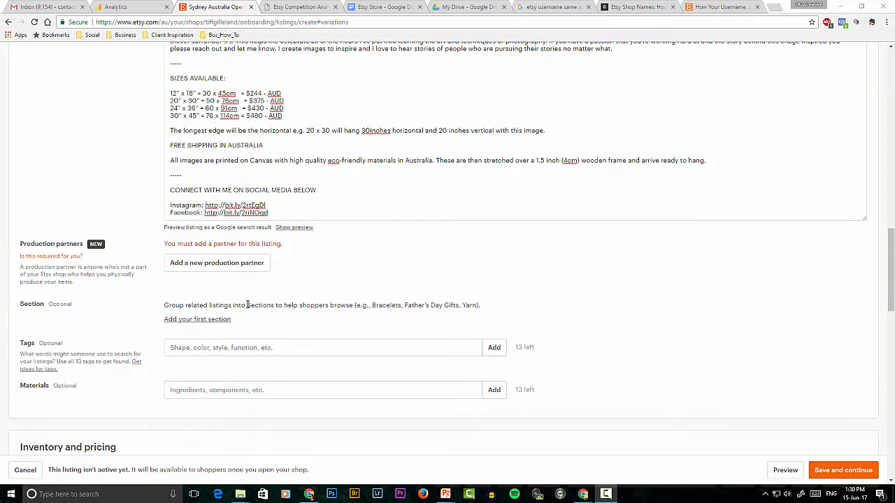
Step: Start a new production partner for the listing and enter "Picpress" as its name
{"action": "left_click", "coordinate": [214, 264]}
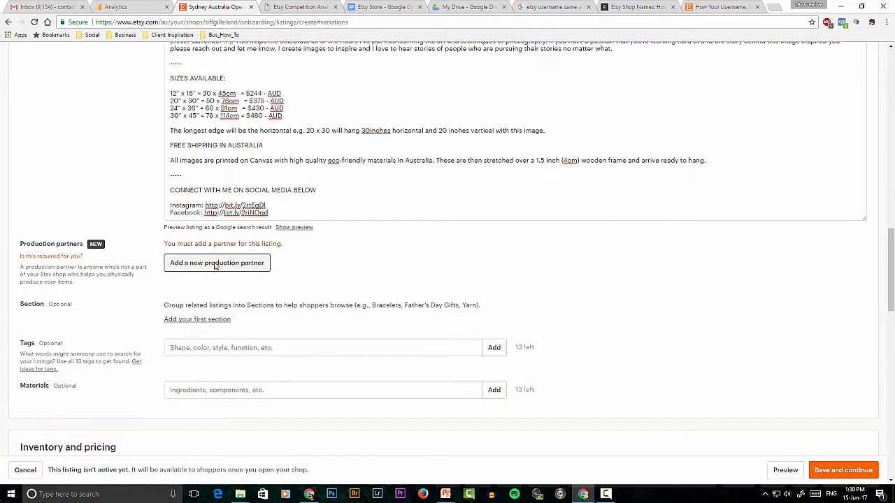
{"action": "left_click", "coordinate": [423, 187]}
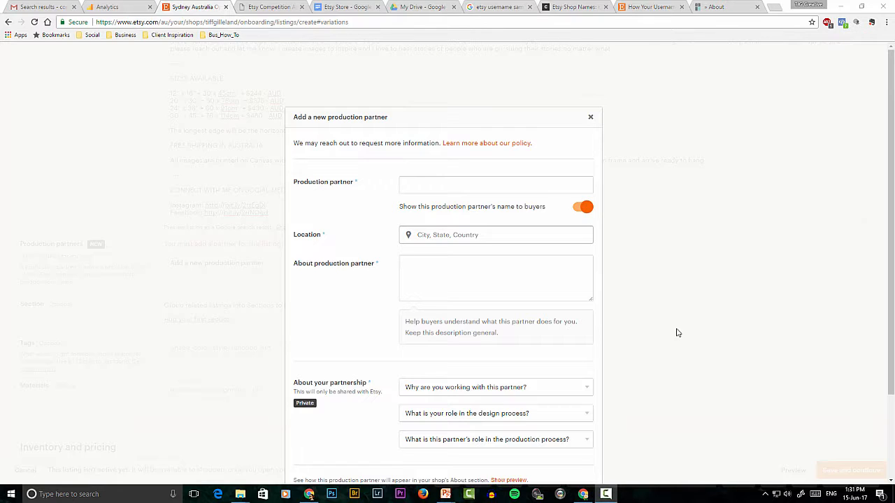
{"action": "left_click", "coordinate": [416, 183]}
{"action": "type", "text": "P"}
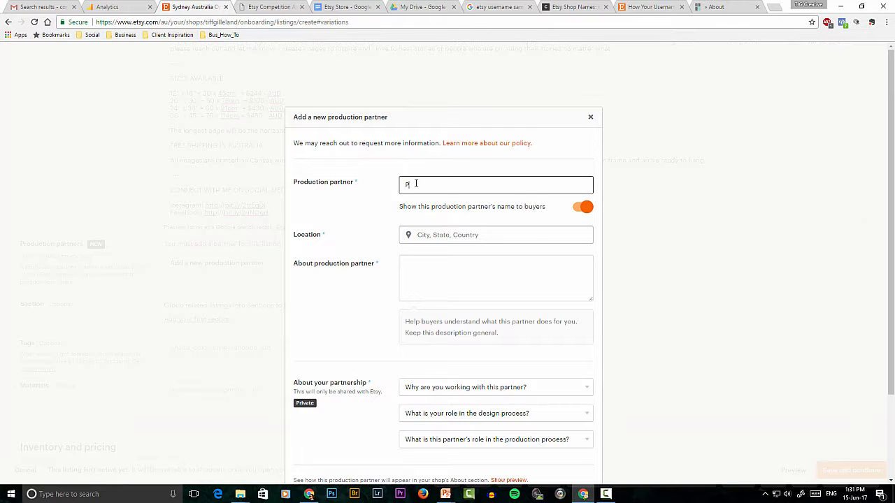
{"action": "type", "text": "icpress"}
{"action": "type", "text": ", Melbourne"}
{"action": "left_click_drag", "start_coordinate": [473, 185], "coordinate": [434, 184]}
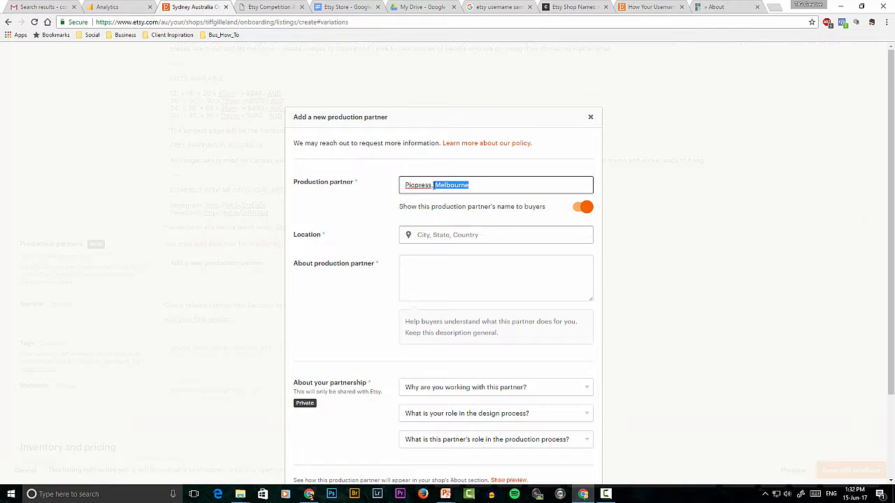
{"action": "key", "text": "BackSpace"}
{"action": "key", "text": "BackSpace"}
Step: Set the production partner's location to Melbourne, Victoria, Australia, and go to the text about the partner
{"action": "left_click", "coordinate": [434, 236]}
{"action": "type", "text": "Melbourne"}
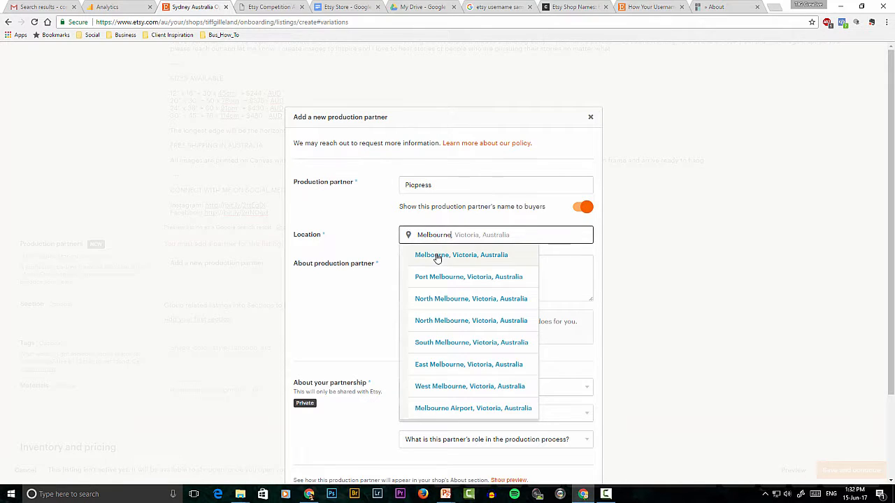
{"action": "left_click", "coordinate": [438, 256]}
{"action": "left_click", "coordinate": [419, 267]}
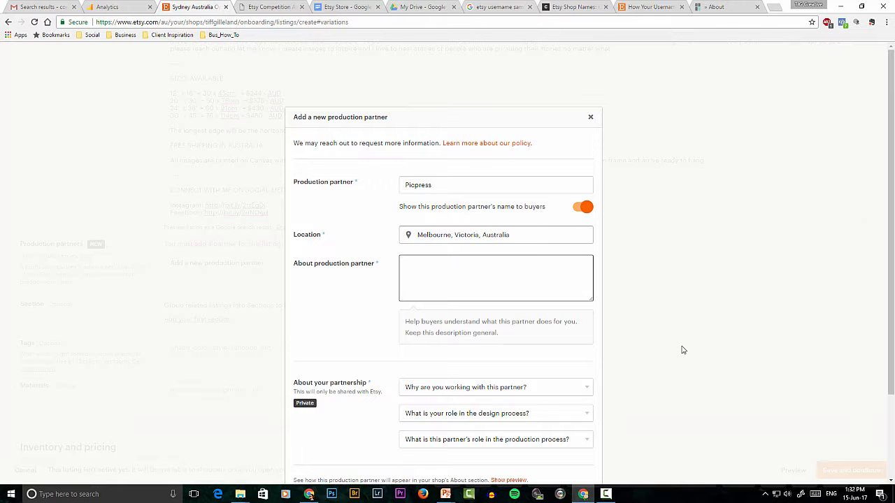
{"action": "scroll", "coordinate": [677, 328], "scroll_direction": "down", "scroll_amount": 1}
{"action": "scroll", "coordinate": [674, 306], "scroll_direction": "down", "scroll_amount": 1}
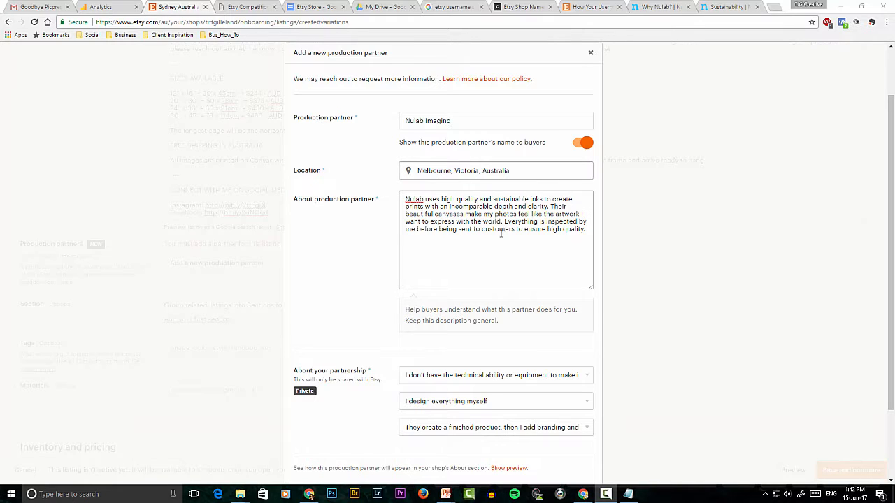
Step: View the Notepad notes on what to expect from Nulab beside the form, and return to the partner description
{"action": "left_click", "coordinate": [629, 494]}
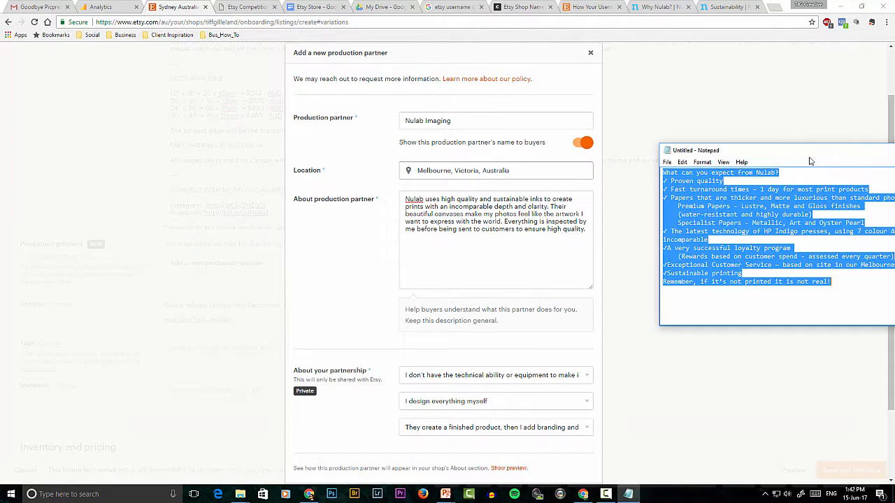
{"action": "left_click_drag", "start_coordinate": [806, 152], "coordinate": [768, 130]}
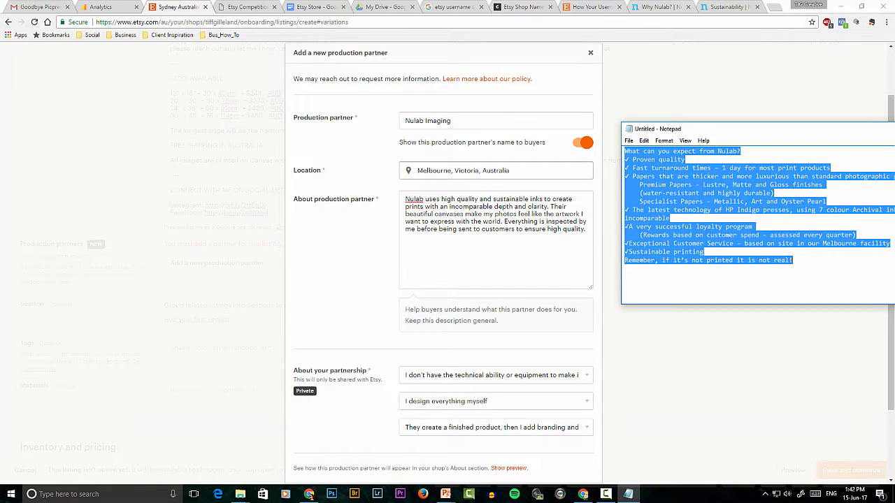
{"action": "left_click", "coordinate": [581, 218]}
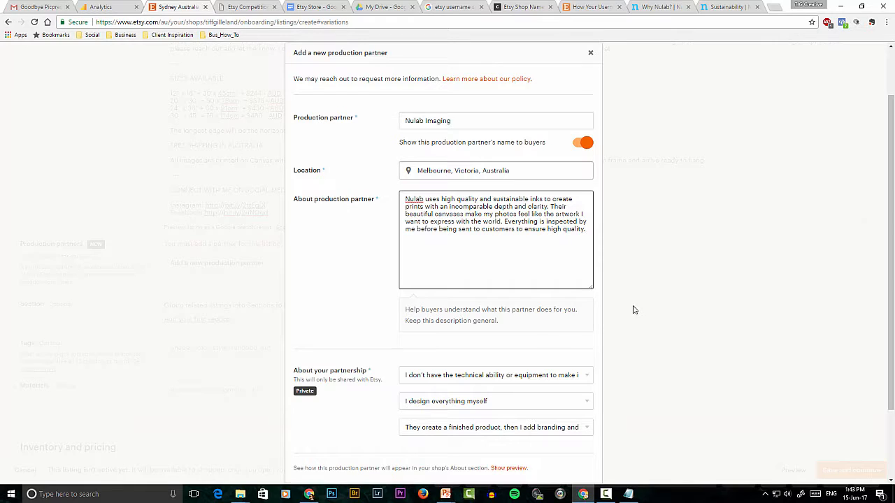
Step: Give "I don't have the technical ability or equipment to make it entirely by myself" as the reason for working with this partner
{"action": "scroll", "coordinate": [633, 309], "scroll_direction": "down", "scroll_amount": 2}
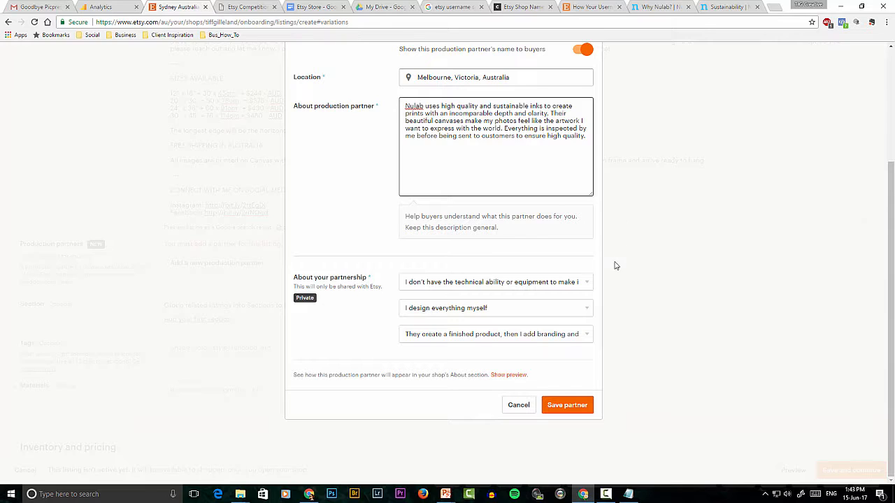
{"action": "left_click", "coordinate": [569, 287]}
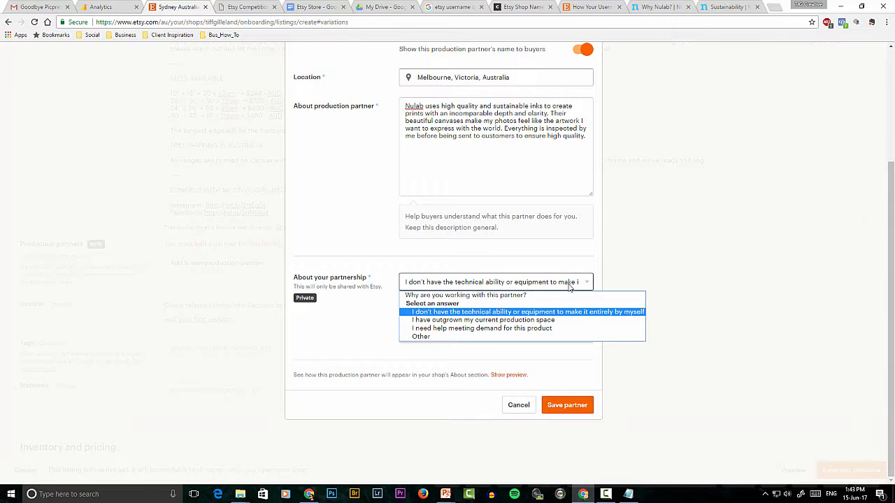
{"action": "left_click", "coordinate": [562, 287]}
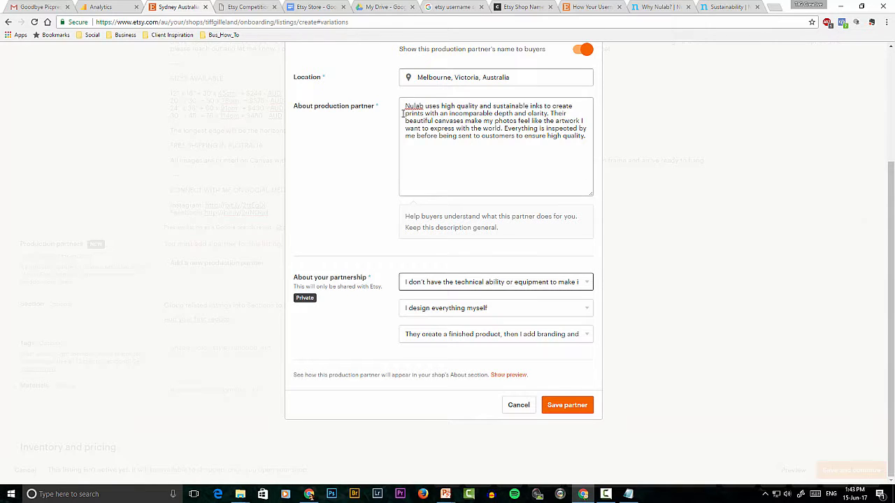
{"action": "left_click", "coordinate": [512, 285]}
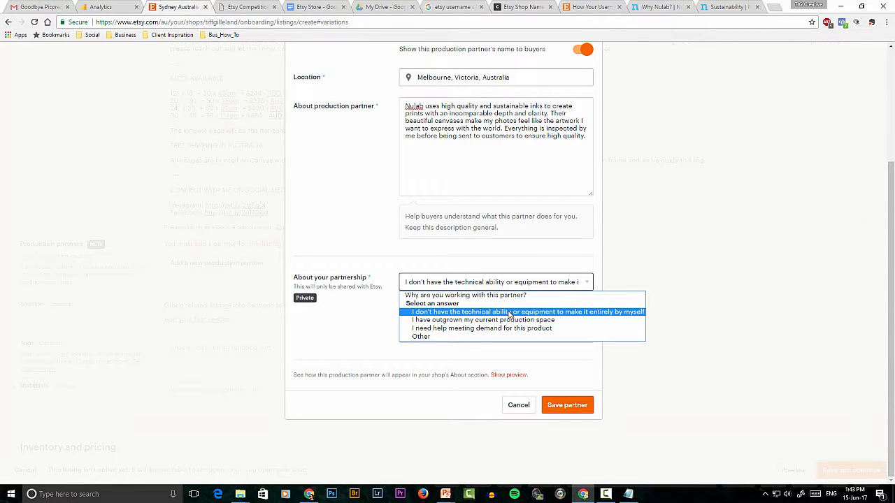
{"action": "left_click", "coordinate": [511, 316]}
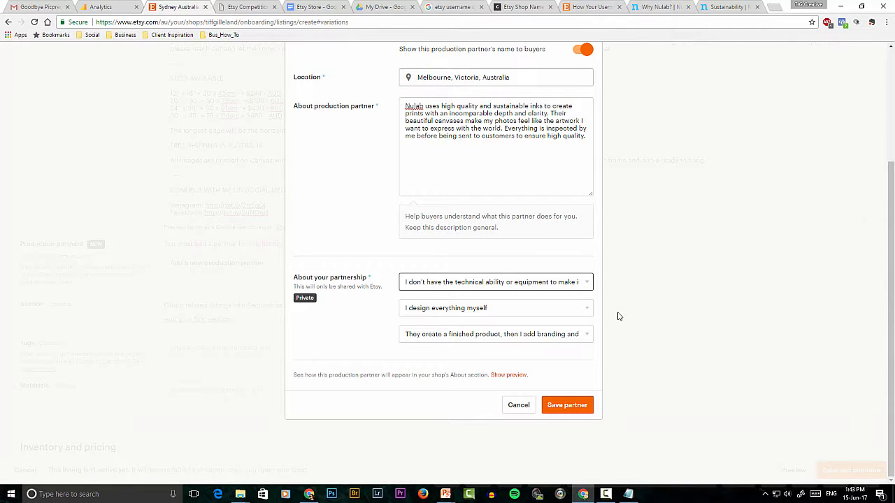
Step: Set the roles to "I design everything myself" and "They create a finished product, then I add branding and packaging", and save the partner
{"action": "left_click", "coordinate": [515, 314]}
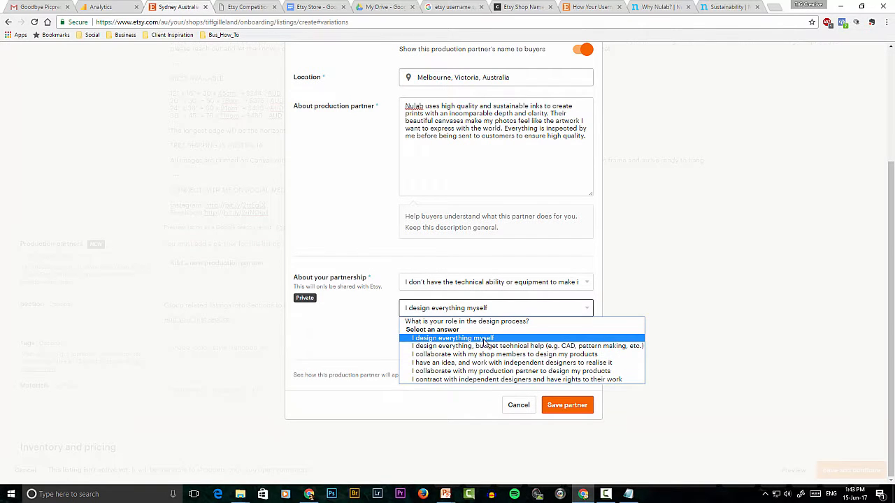
{"action": "left_click", "coordinate": [483, 339]}
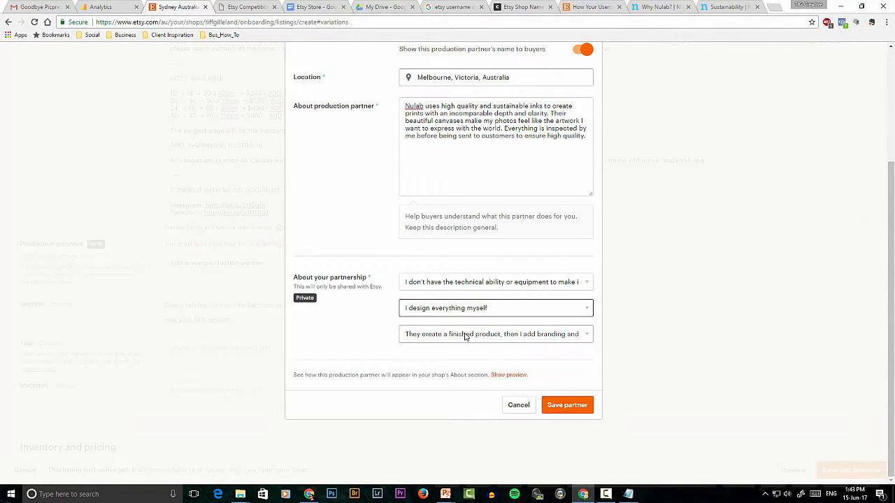
{"action": "left_click", "coordinate": [494, 334]}
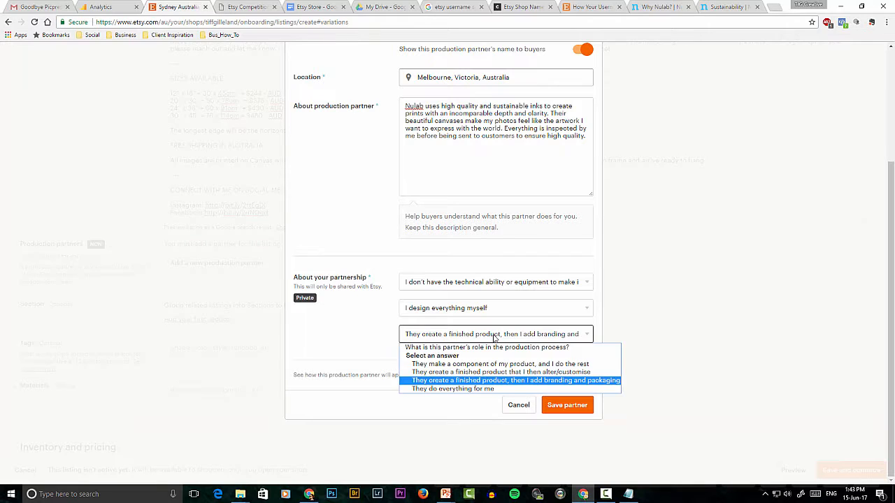
{"action": "left_click", "coordinate": [481, 380]}
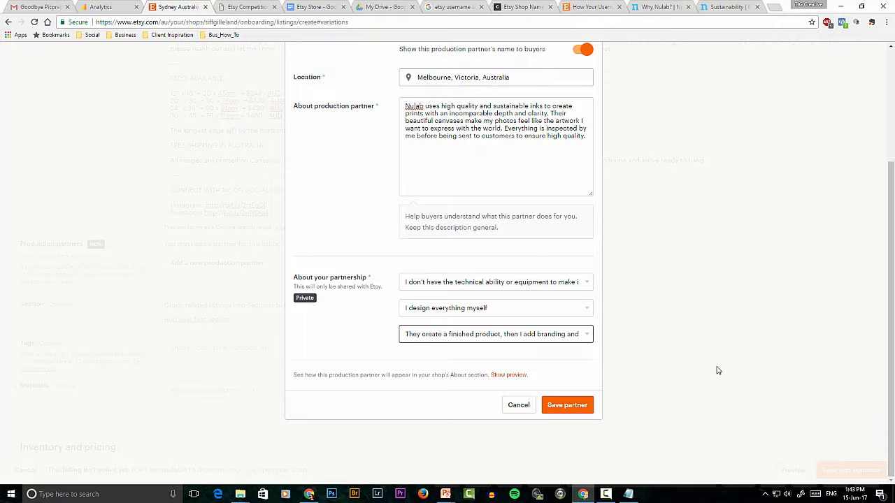
{"action": "left_click", "coordinate": [567, 405]}
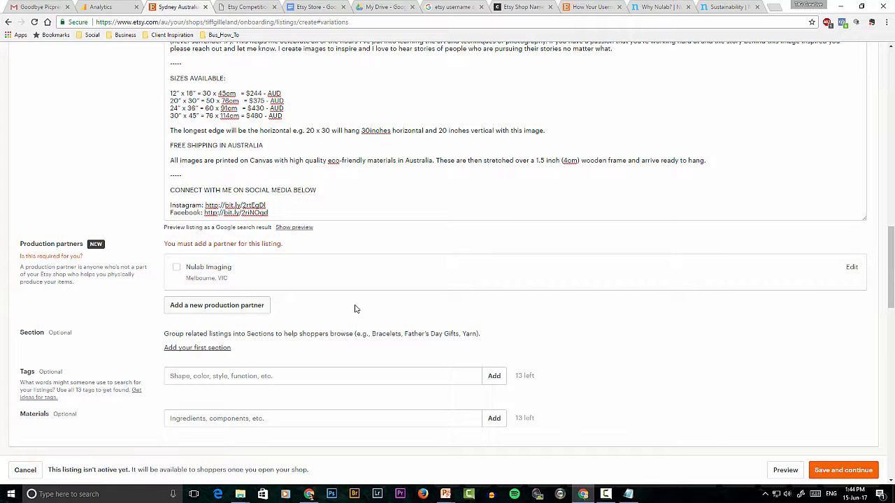
Step: Look over the listing's inventory, variations and shipping sections, and return to the tags and materials
{"action": "scroll", "coordinate": [388, 302], "scroll_direction": "down", "scroll_amount": 2}
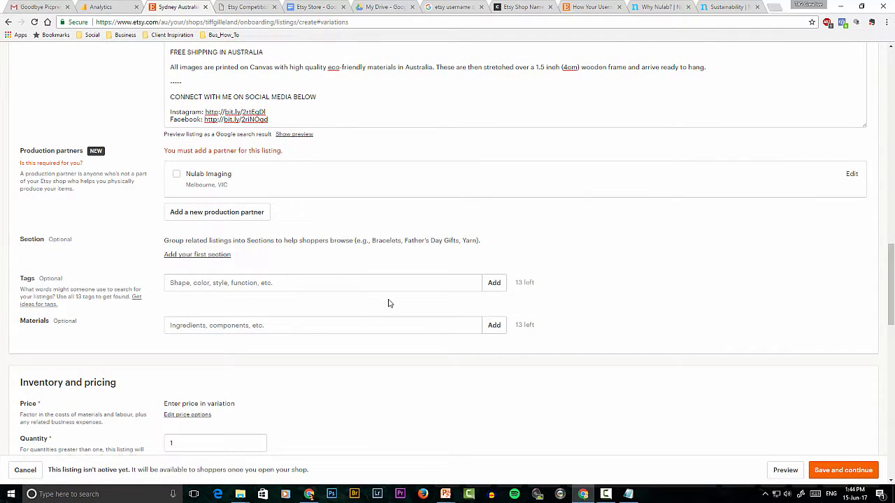
{"action": "scroll", "coordinate": [390, 303], "scroll_direction": "down", "scroll_amount": 6}
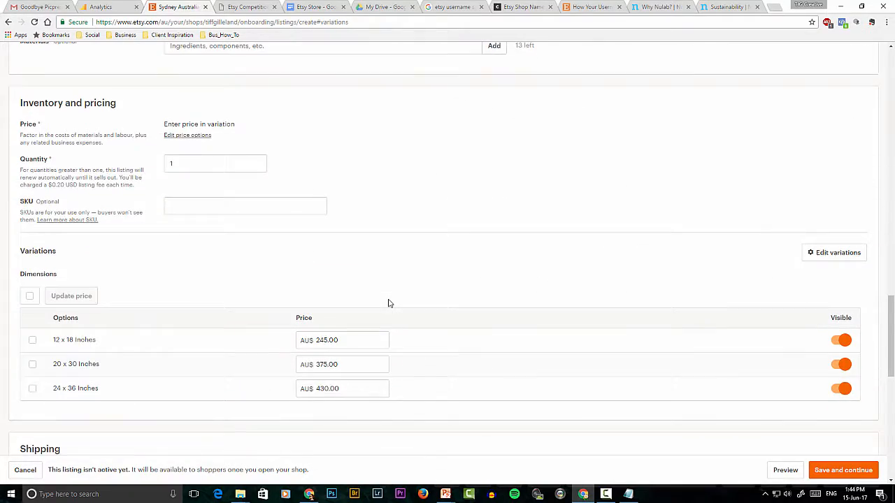
{"action": "scroll", "coordinate": [390, 302], "scroll_direction": "down", "scroll_amount": 4}
{"action": "scroll", "coordinate": [390, 303], "scroll_direction": "down", "scroll_amount": 6}
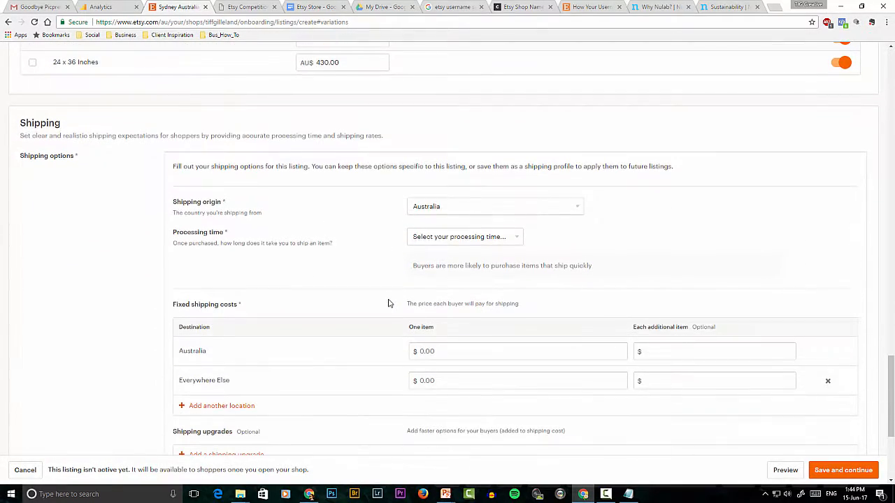
{"action": "scroll", "coordinate": [390, 303], "scroll_direction": "up", "scroll_amount": 15}
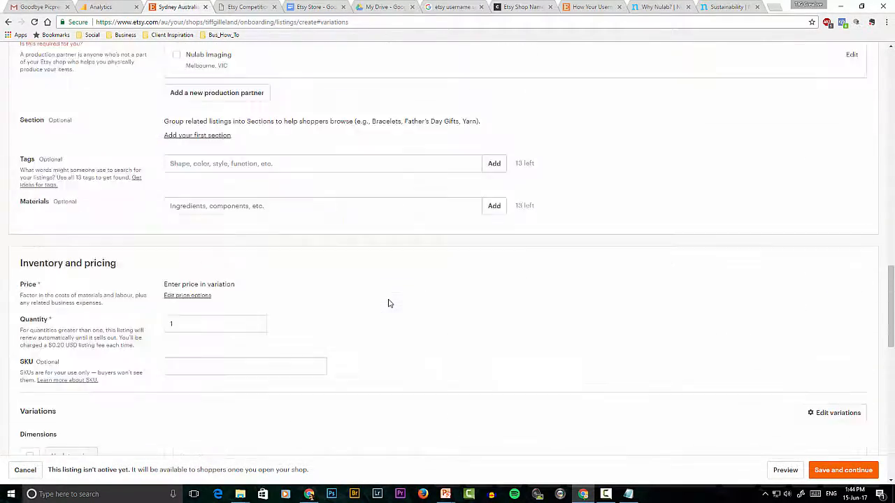